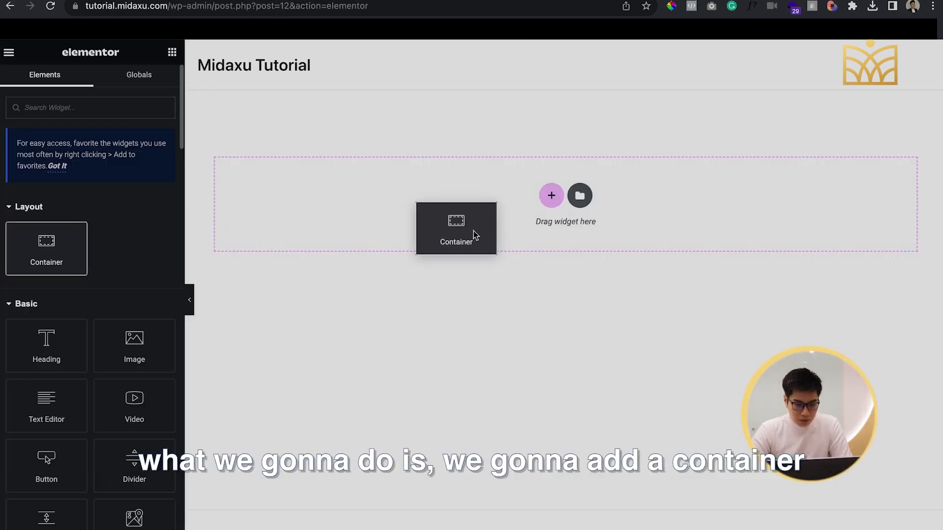
Add a container to the page with full content width and a minimum height of 100 vh, and preview it
{"action": "left_click_drag", "start_coordinate": [473, 230], "coordinate": [474, 232]}
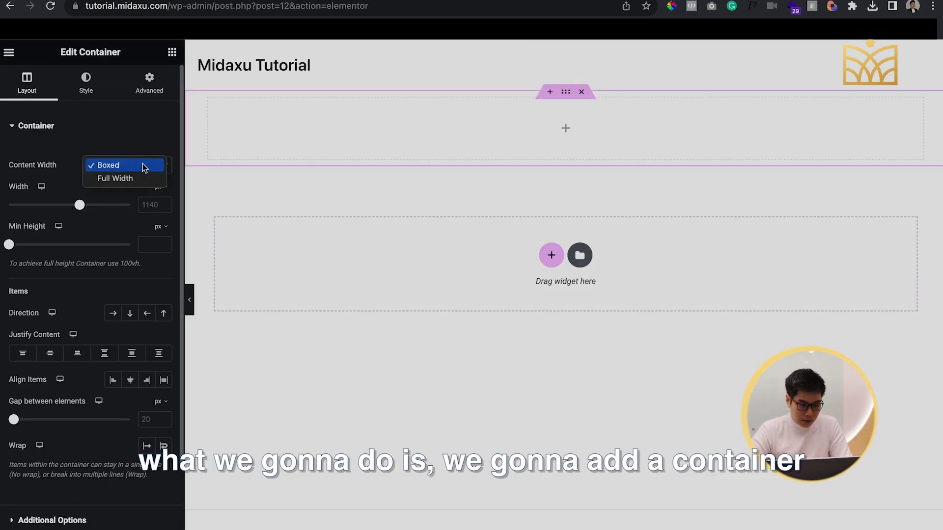
{"action": "left_click", "coordinate": [132, 178]}
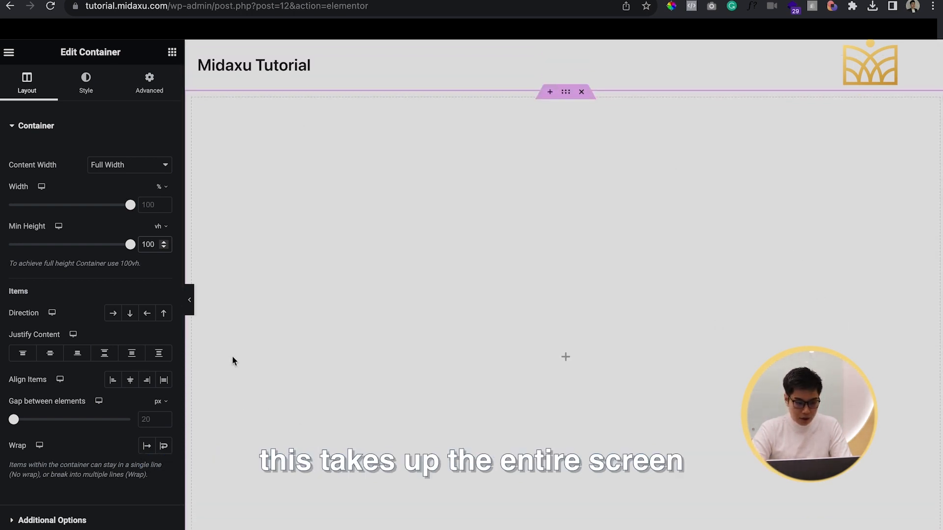
{"action": "left_click", "coordinate": [190, 300]}
{"action": "scroll", "coordinate": [397, 348], "scroll_direction": "up", "scroll_amount": 1}
{"action": "scroll", "coordinate": [396, 349], "scroll_direction": "down", "scroll_amount": 2}
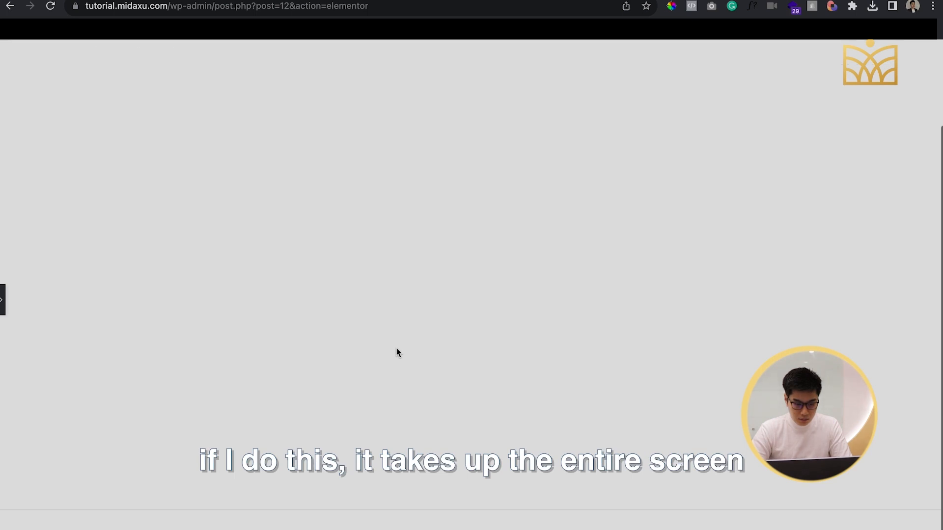
{"action": "scroll", "coordinate": [396, 349], "scroll_direction": "up", "scroll_amount": 3}
{"action": "left_click", "coordinate": [2, 300]}
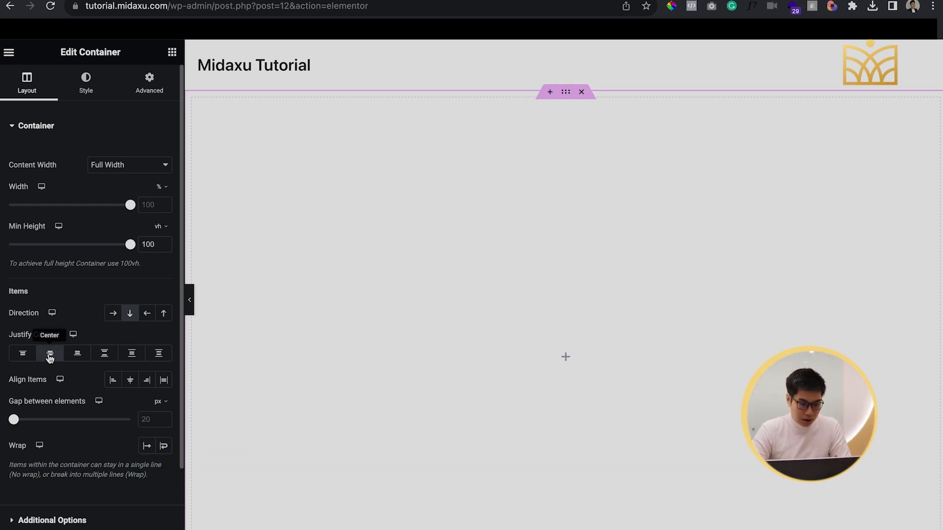
Justify the container's column items to center, align them to the start, and set its background type to video
{"action": "left_click", "coordinate": [50, 358]}
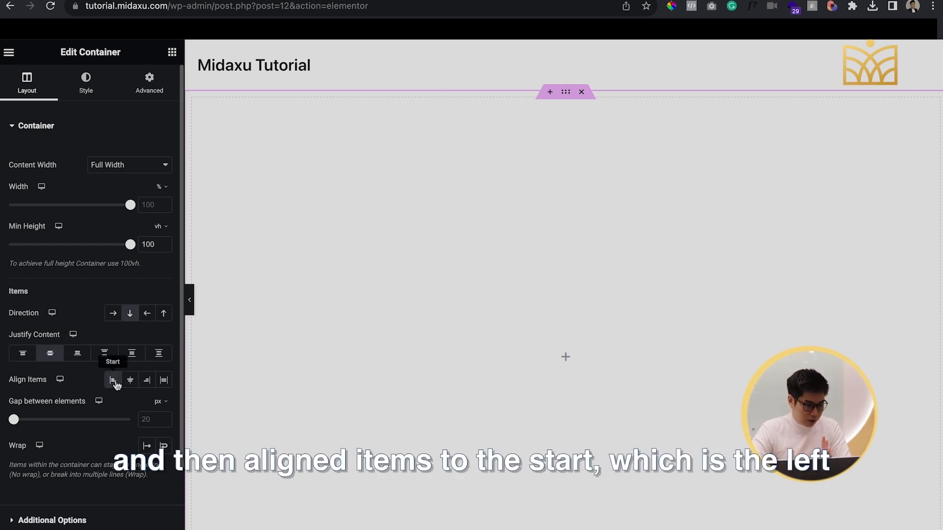
{"action": "scroll", "coordinate": [80, 366], "scroll_direction": "down", "scroll_amount": 3}
{"action": "scroll", "coordinate": [80, 366], "scroll_direction": "up", "scroll_amount": 3}
{"action": "left_click", "coordinate": [87, 84]}
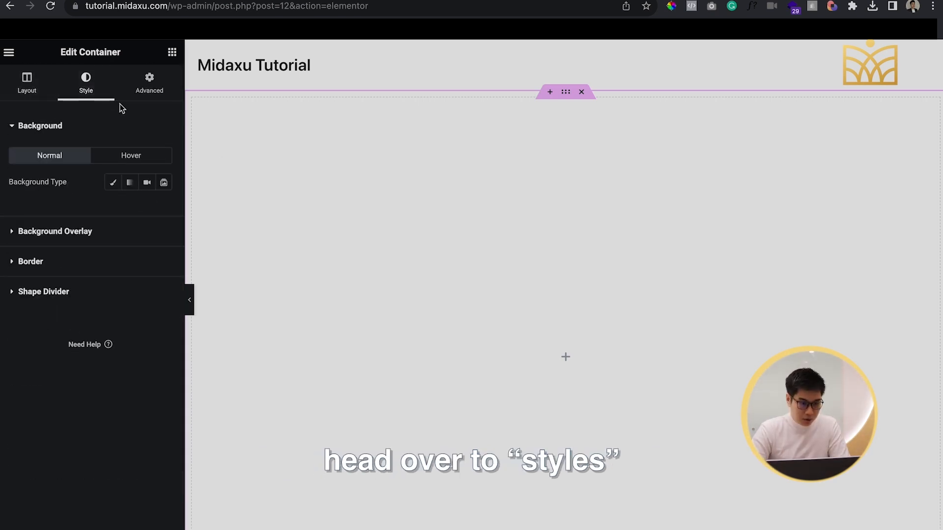
{"action": "left_click", "coordinate": [147, 184]}
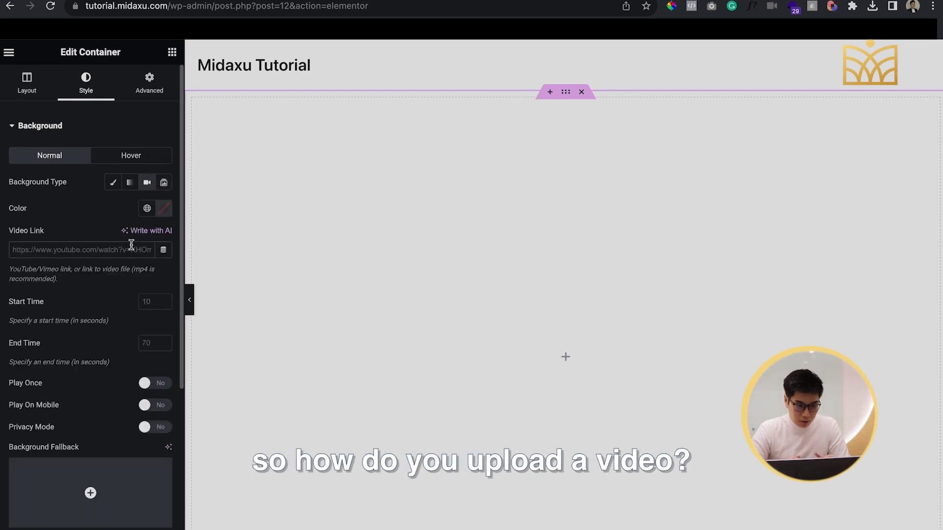
{"action": "left_click", "coordinate": [12, 52]}
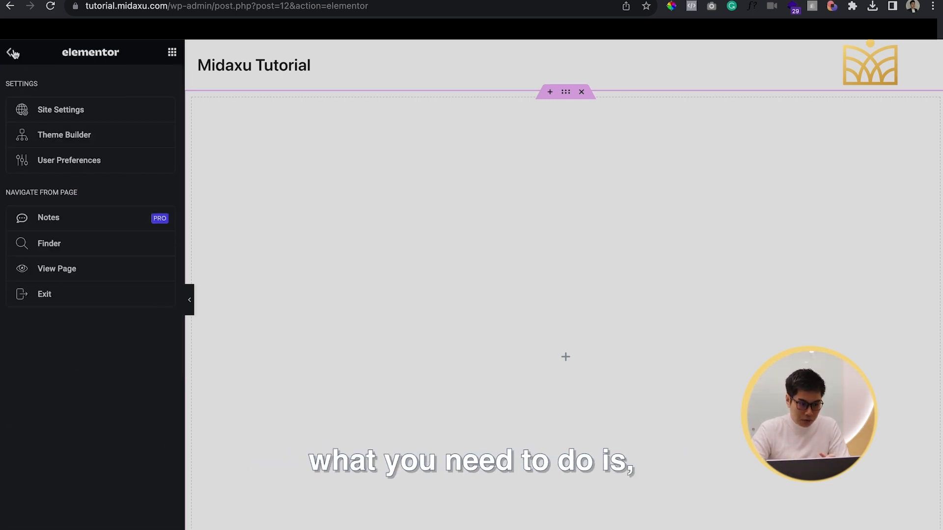
{"action": "right_click", "coordinate": [48, 290]}
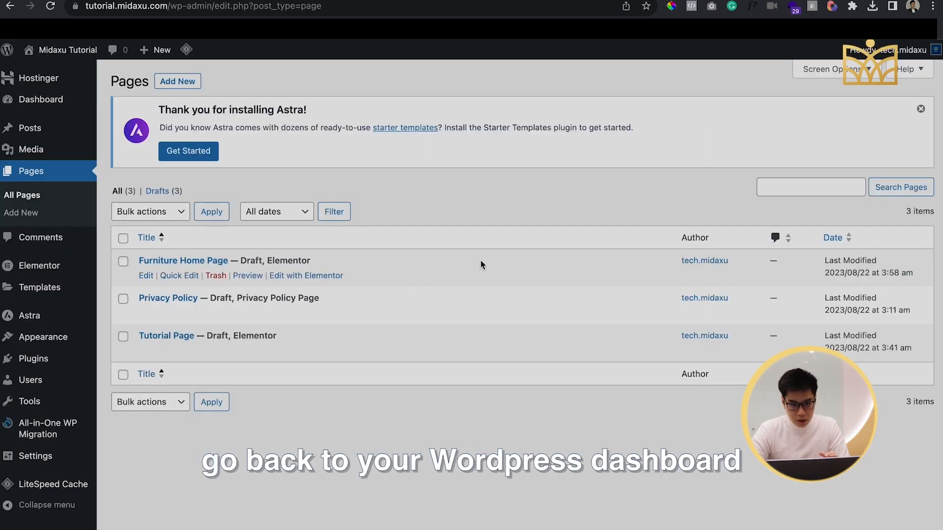
{"action": "left_click", "coordinate": [31, 150]}
{"action": "left_click", "coordinate": [235, 82]}
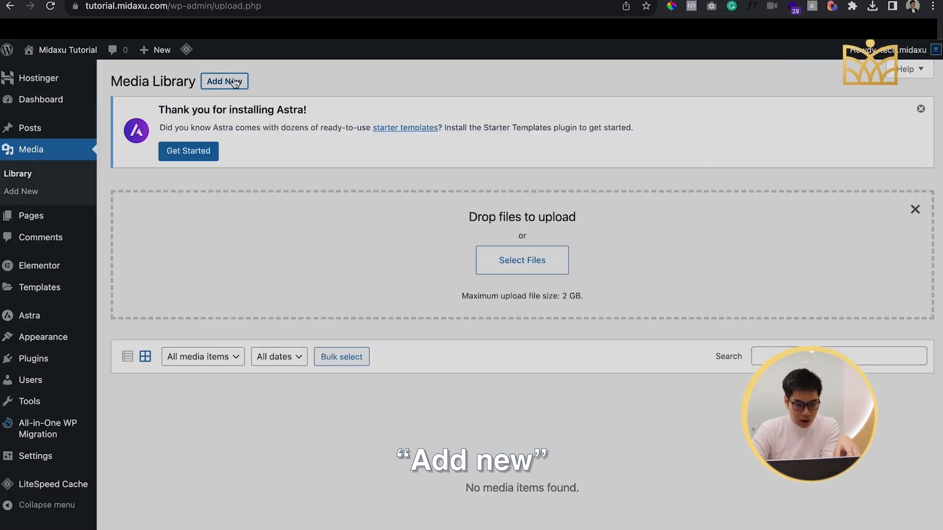
{"action": "left_click", "coordinate": [503, 252]}
{"action": "left_click", "coordinate": [379, 207]}
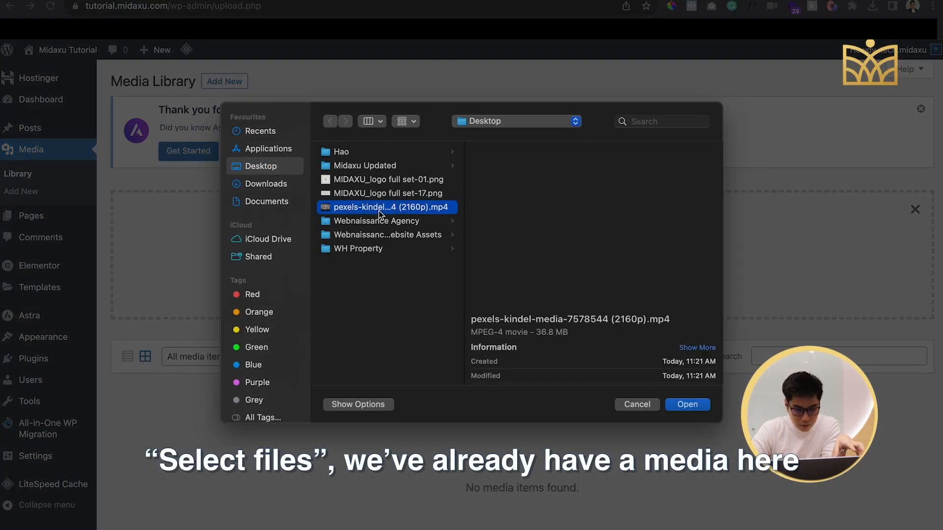
{"action": "left_click", "coordinate": [701, 406]}
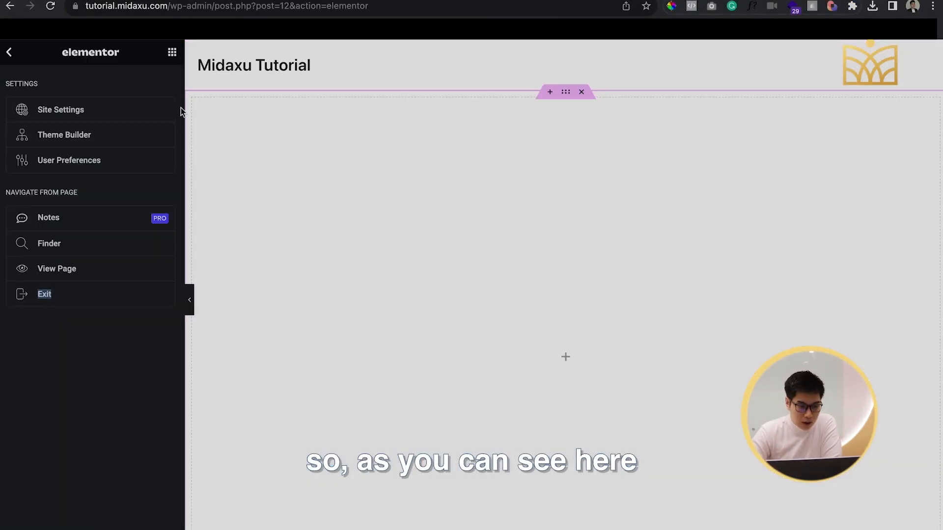
Copy the uploaded video's file URL into the container's background video link in Elementor and preview the page
{"action": "left_click", "coordinate": [10, 64]}
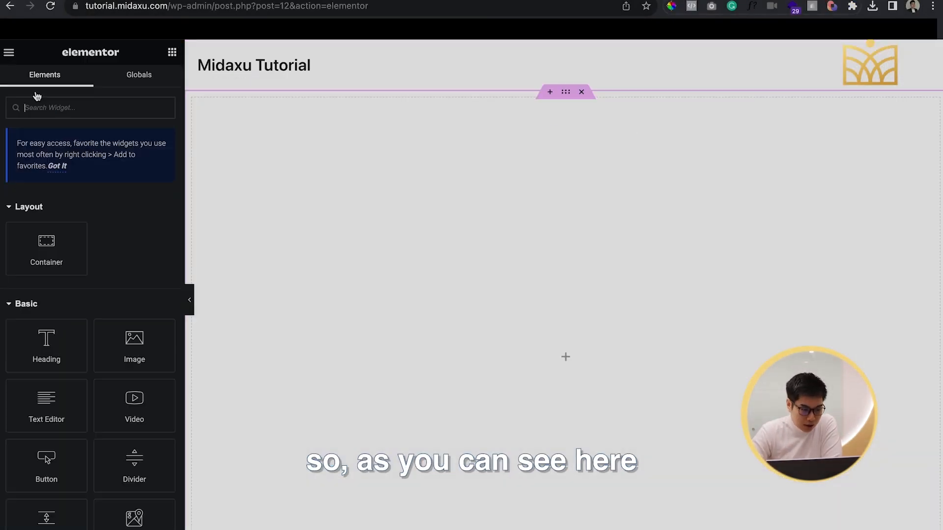
{"action": "left_click", "coordinate": [566, 92]}
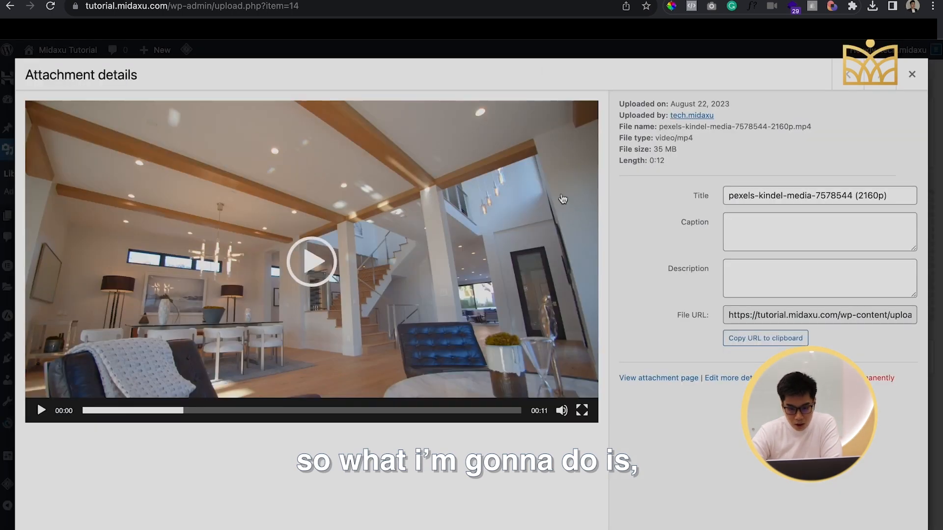
{"action": "left_click", "coordinate": [912, 74]}
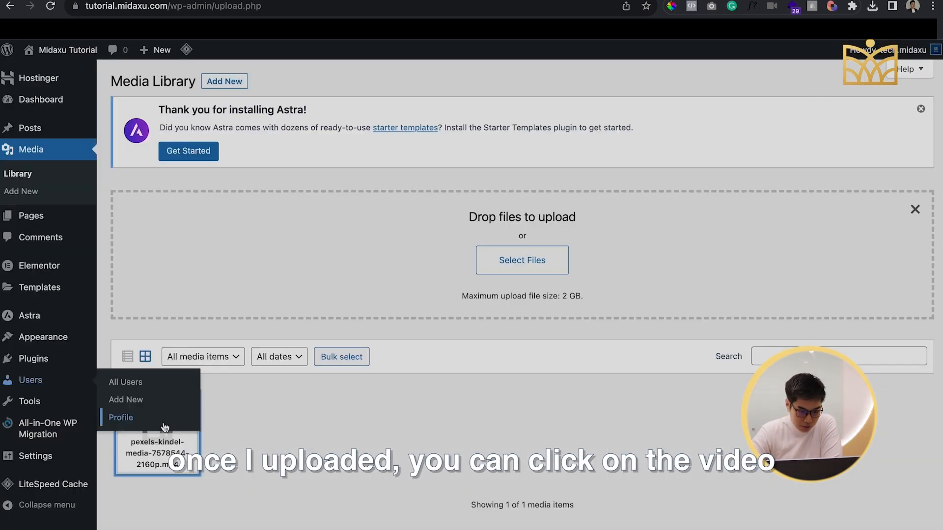
{"action": "left_click", "coordinate": [157, 423]}
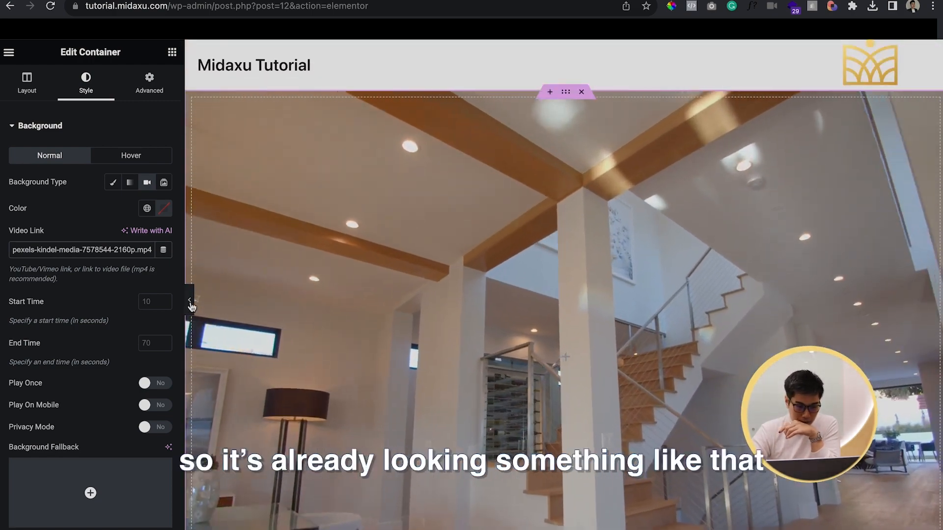
{"action": "left_click", "coordinate": [191, 304]}
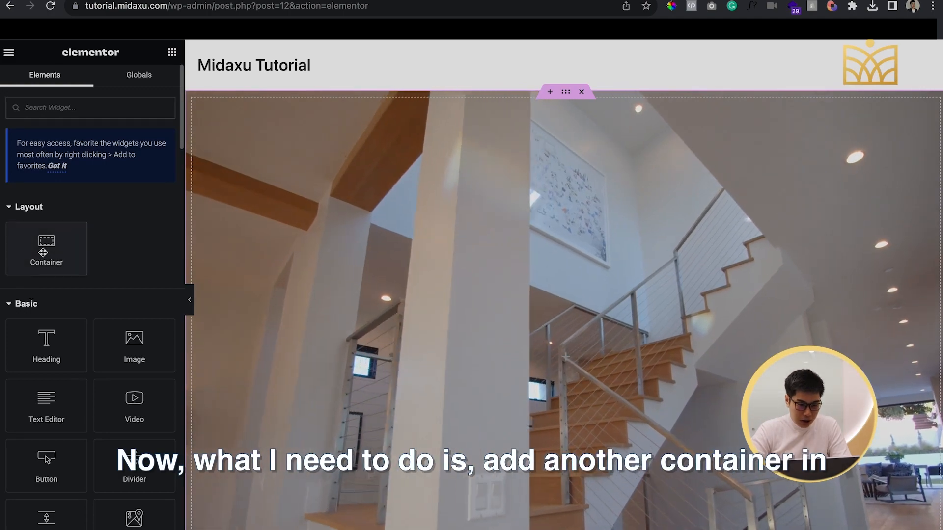
Nest a boxed container inside the video container, with its column content justified to center and items aligned to the start
{"action": "left_click_drag", "start_coordinate": [47, 249], "coordinate": [449, 327]}
{"action": "left_click", "coordinate": [153, 166]}
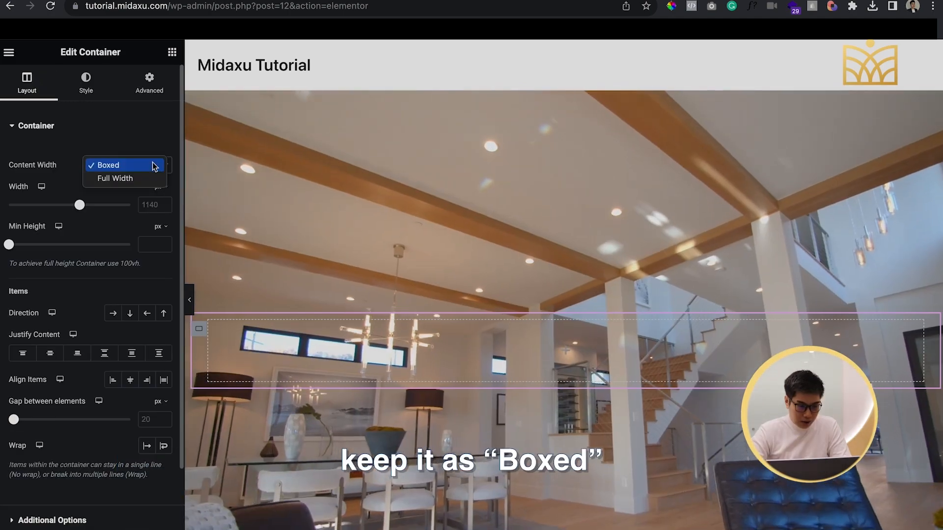
{"action": "left_click", "coordinate": [145, 166]}
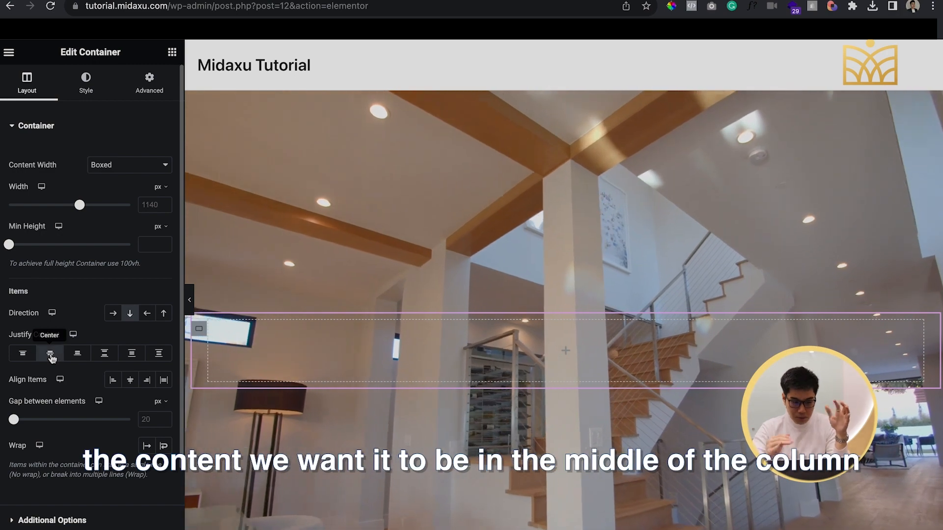
{"action": "left_click", "coordinate": [51, 356]}
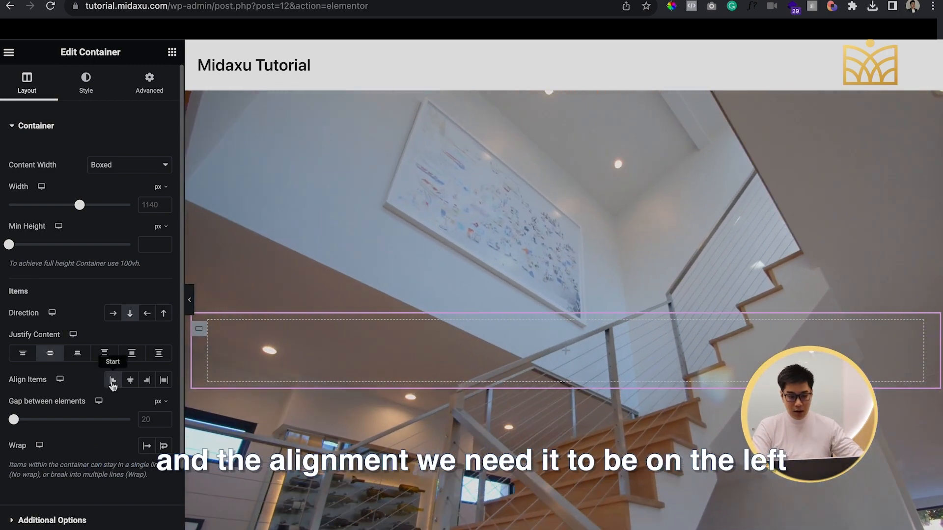
{"action": "left_click", "coordinate": [112, 382]}
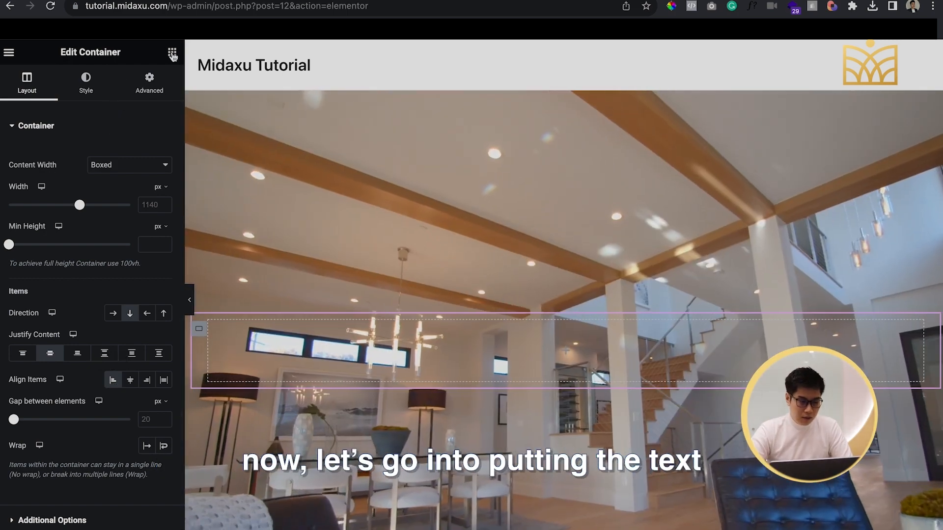
Look through the widget list to see which Basic, Pro and General elements are available in the free version
{"action": "left_click", "coordinate": [172, 53]}
{"action": "scroll", "coordinate": [97, 255], "scroll_direction": "down", "scroll_amount": 3}
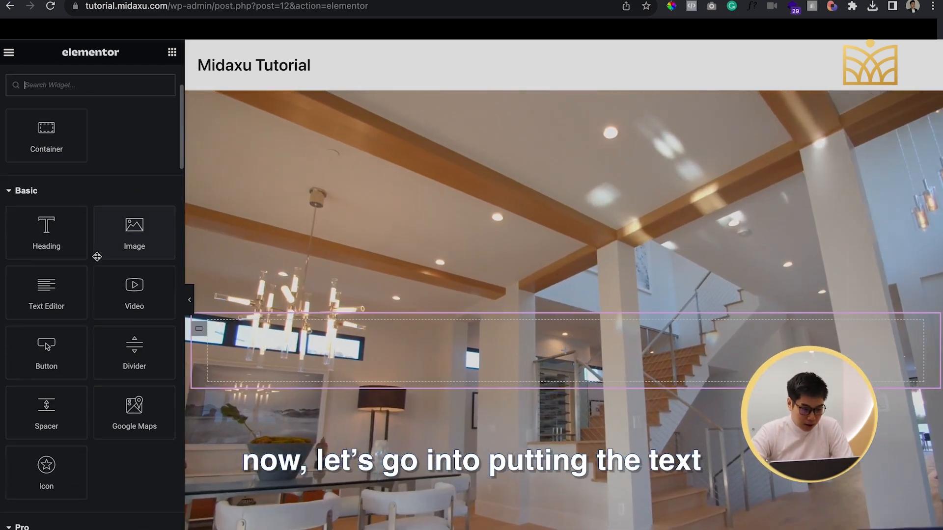
{"action": "scroll", "coordinate": [96, 256], "scroll_direction": "down", "scroll_amount": 5}
{"action": "scroll", "coordinate": [97, 255], "scroll_direction": "up", "scroll_amount": 2}
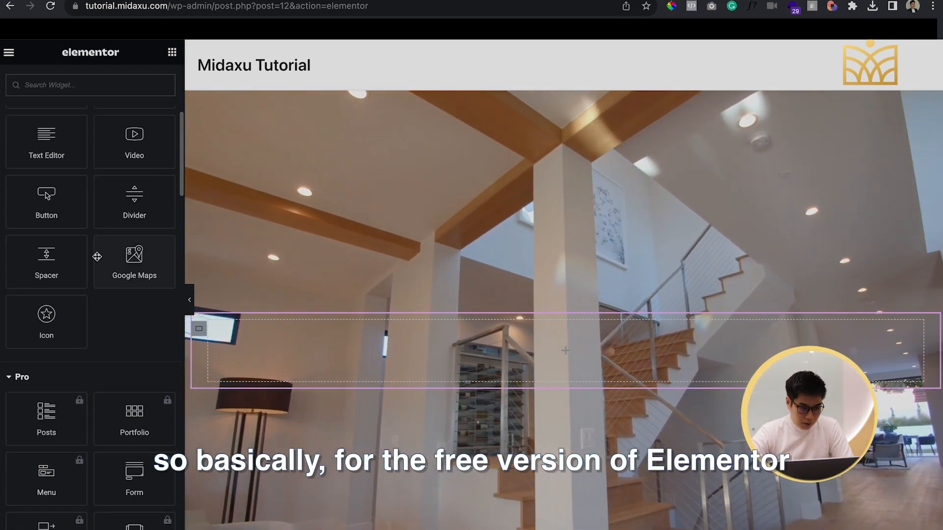
{"action": "scroll", "coordinate": [97, 256], "scroll_direction": "down", "scroll_amount": 1}
{"action": "scroll", "coordinate": [97, 256], "scroll_direction": "up", "scroll_amount": 4}
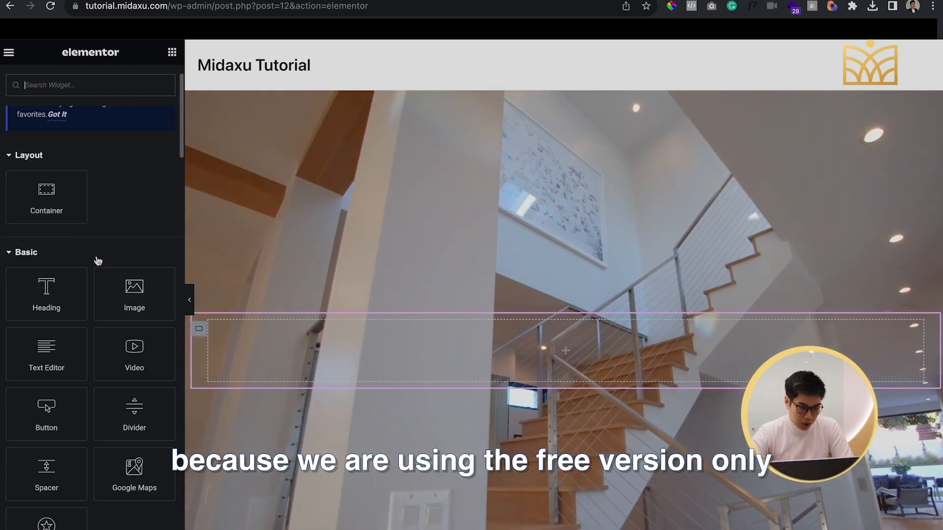
{"action": "scroll", "coordinate": [97, 259], "scroll_direction": "down", "scroll_amount": 2}
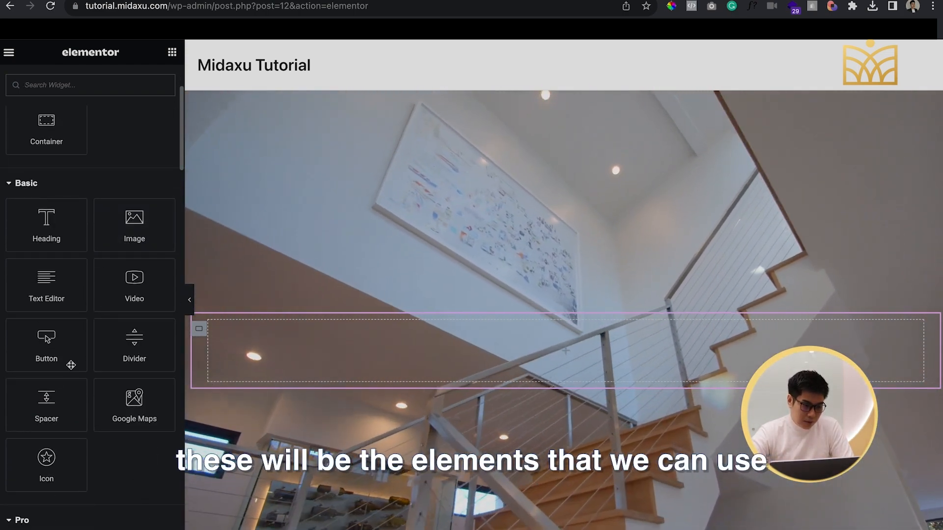
{"action": "scroll", "coordinate": [60, 248], "scroll_direction": "down", "scroll_amount": 20}
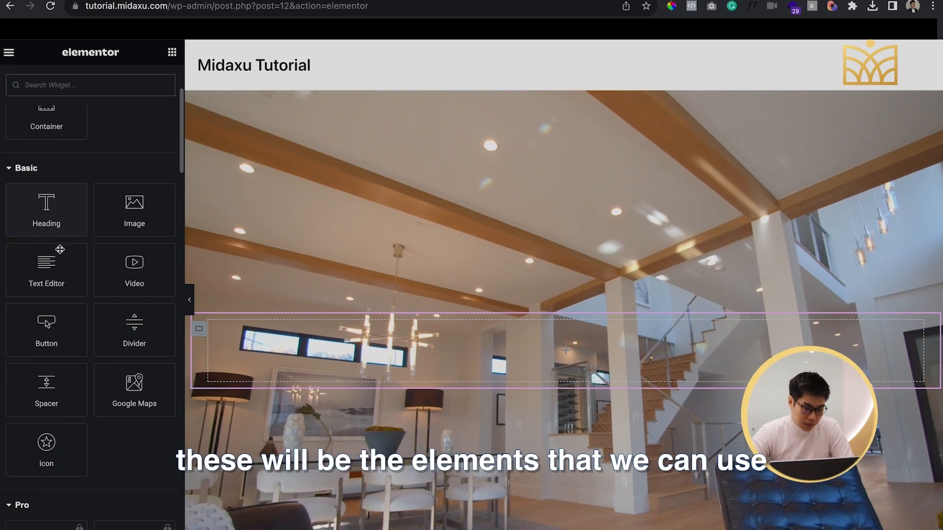
{"action": "scroll", "coordinate": [60, 249], "scroll_direction": "down", "scroll_amount": 12}
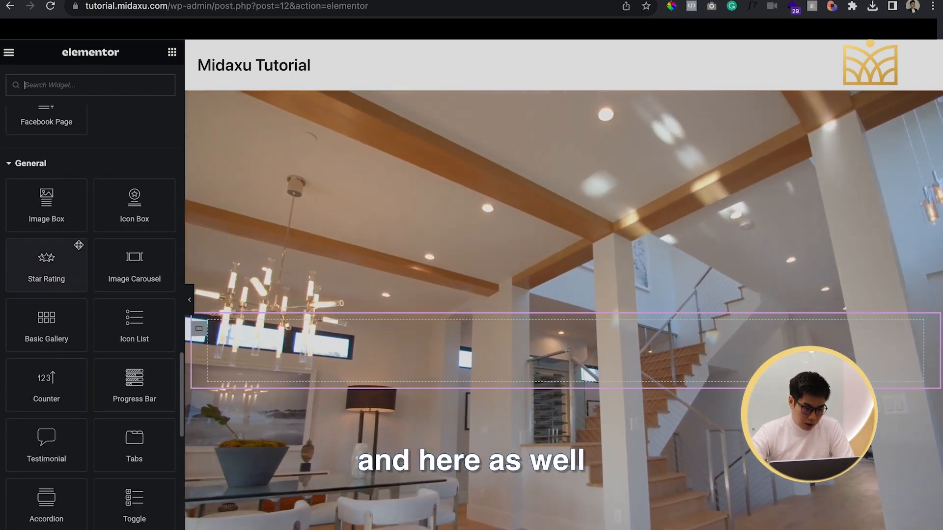
{"action": "scroll", "coordinate": [120, 319], "scroll_direction": "up", "scroll_amount": 20}
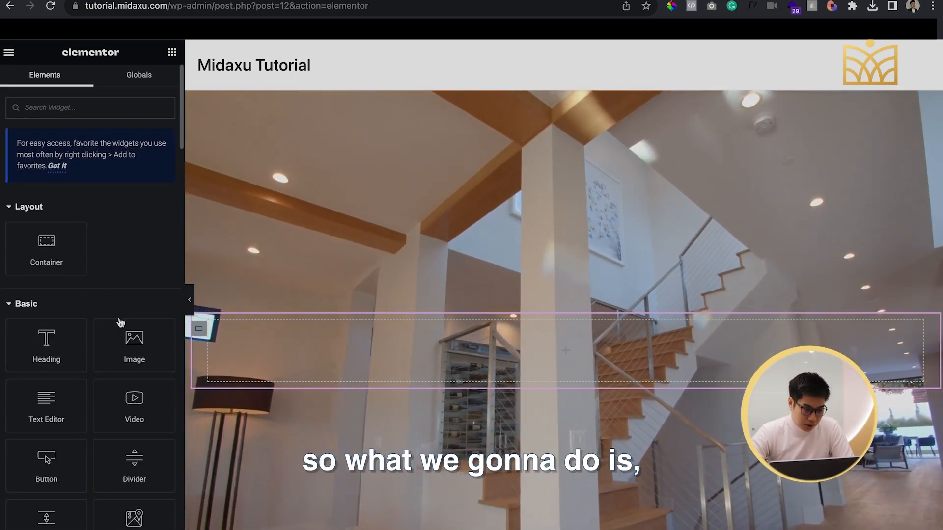
Add a Heading widget to the inner container and set its title to "GEIGER + DATESWEISER"
{"action": "scroll", "coordinate": [120, 319], "scroll_direction": "down", "scroll_amount": 2}
{"action": "left_click_drag", "start_coordinate": [46, 242], "coordinate": [300, 350]}
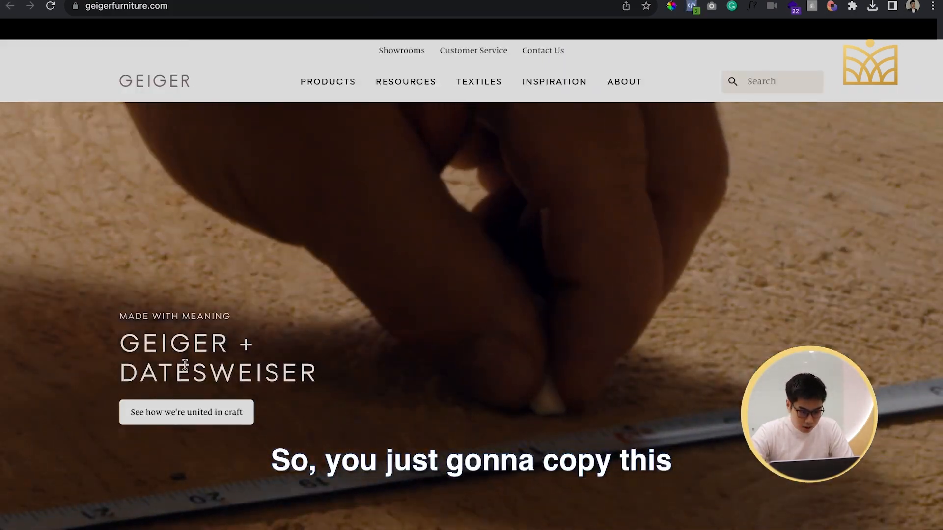
{"action": "triple_click", "coordinate": [186, 364]}
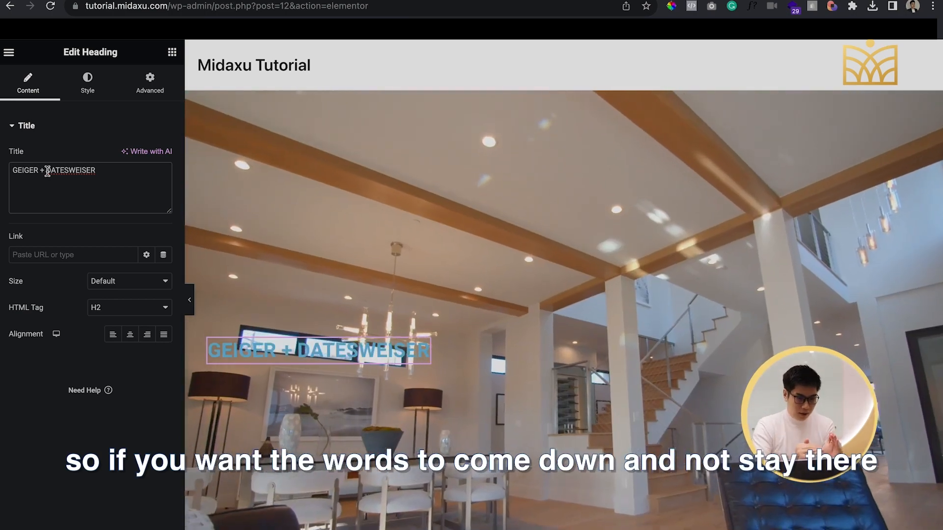
Insert a <br> line break before "DATESWEISER" in the heading title
{"action": "left_click", "coordinate": [47, 171]}
{"action": "type", "text": "<"}
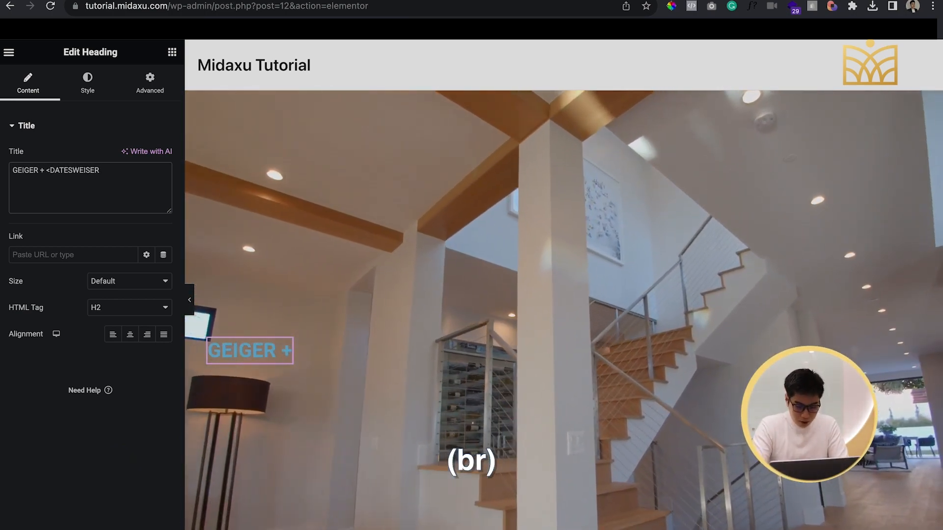
{"action": "type", "text": "br>"}
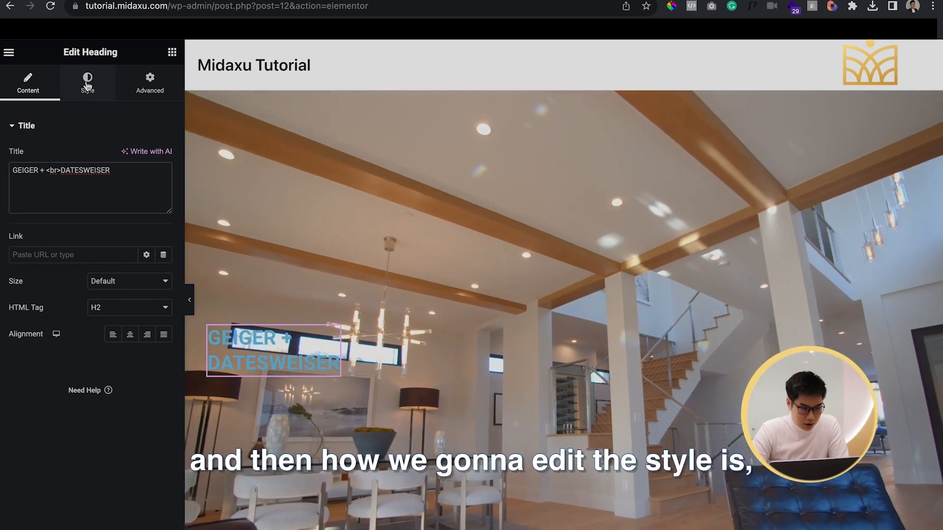
Set the heading's text color to white (#FFFFFF)
{"action": "left_click", "coordinate": [89, 82]}
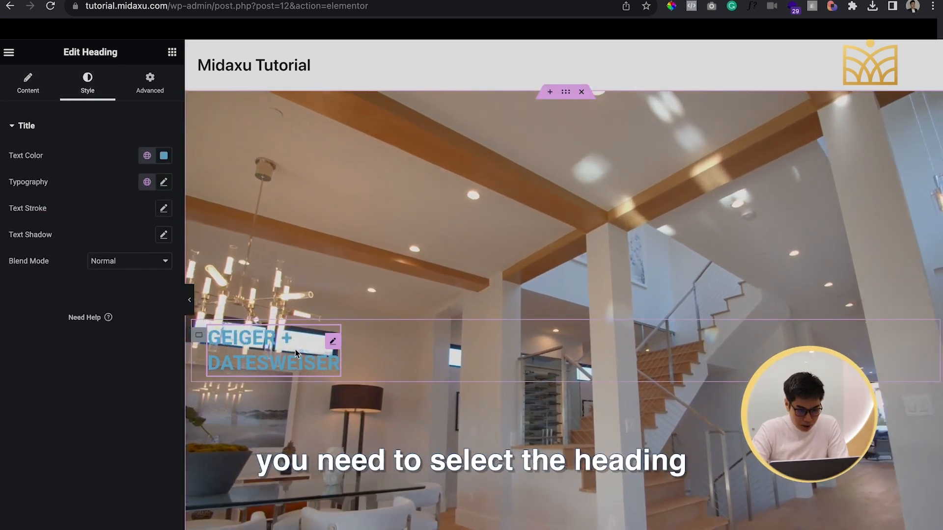
{"action": "left_click", "coordinate": [148, 156]}
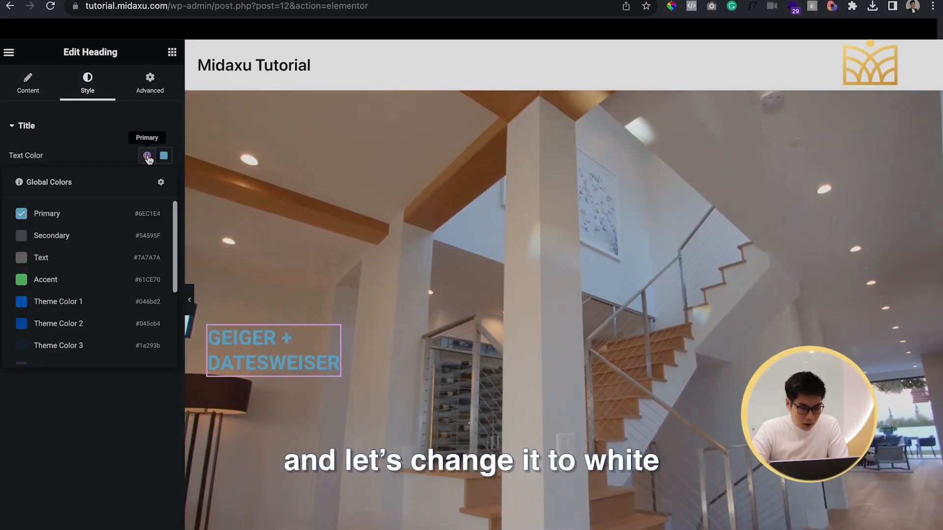
{"action": "left_click", "coordinate": [163, 155]}
{"action": "left_click_drag", "start_coordinate": [167, 214], "coordinate": [65, 186]}
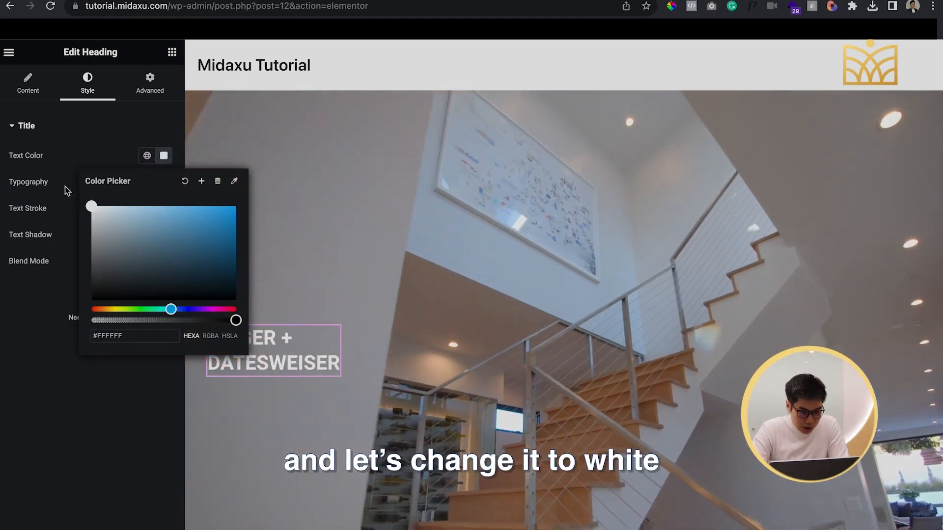
Set the "GEIGER + DATESWEISER" heading's font weight to 400 (Normal)
{"action": "left_click", "coordinate": [99, 143]}
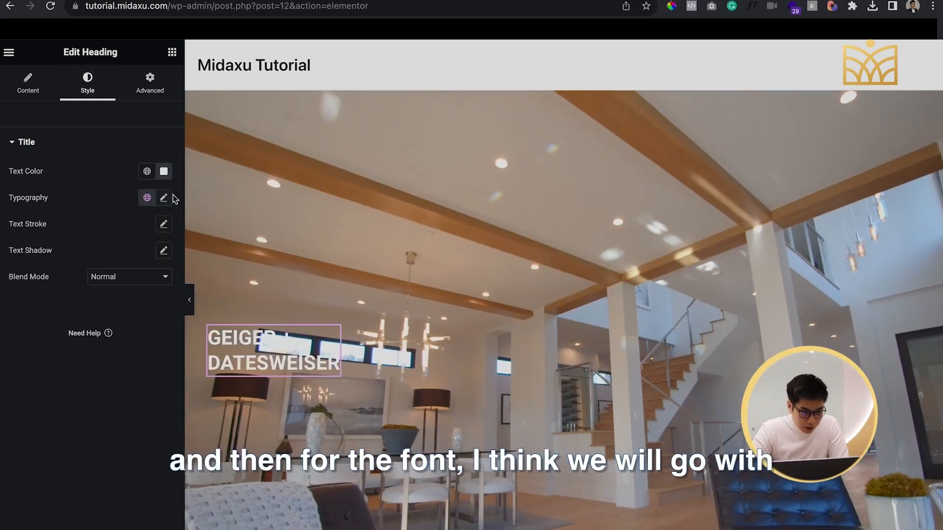
{"action": "left_click", "coordinate": [163, 198]}
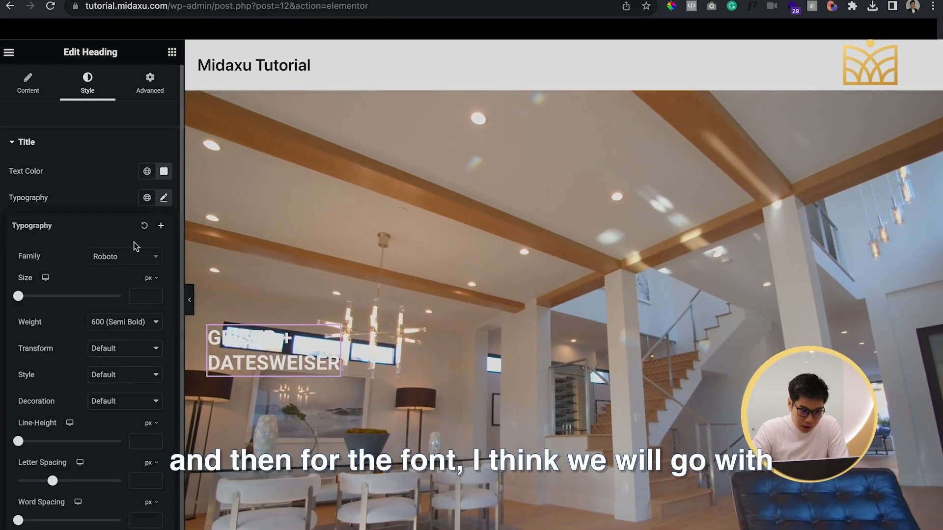
{"action": "left_click", "coordinate": [132, 256]}
{"action": "left_click", "coordinate": [85, 247]}
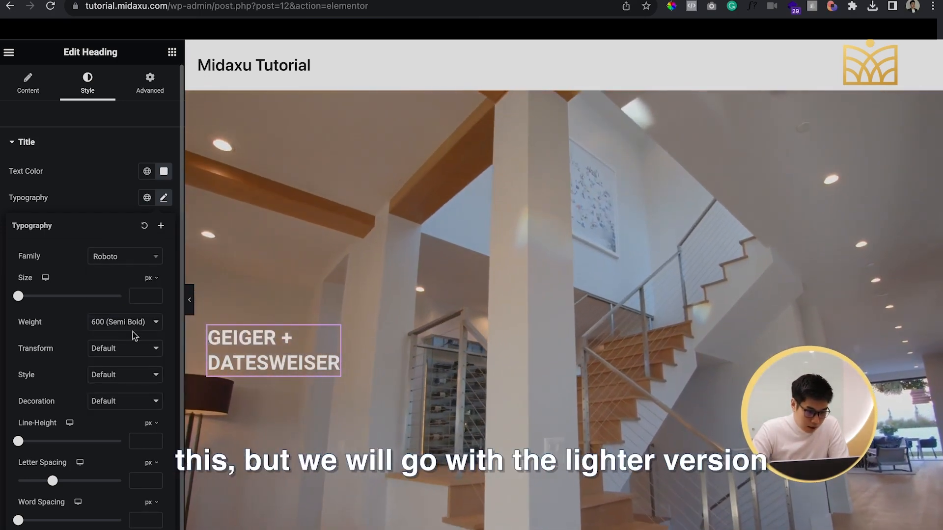
{"action": "left_click", "coordinate": [134, 323]}
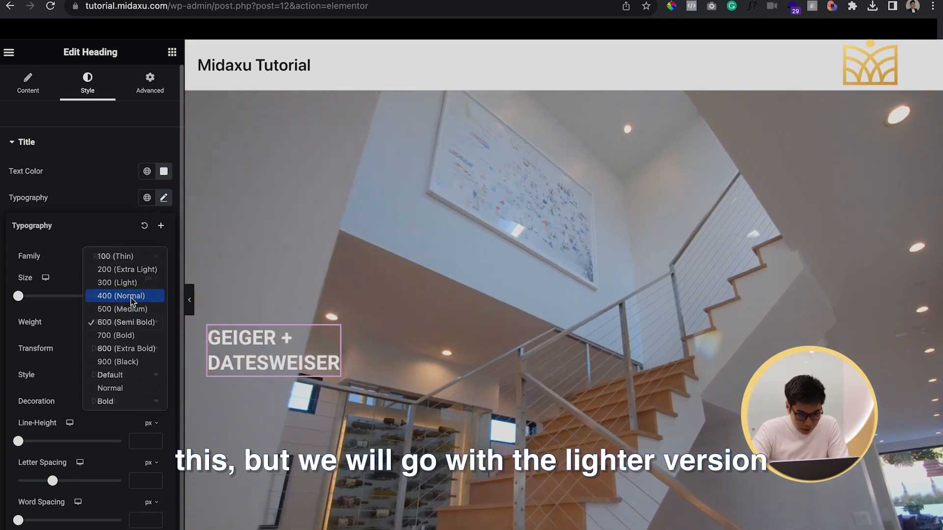
{"action": "left_click", "coordinate": [131, 296]}
{"action": "left_click", "coordinate": [133, 322]}
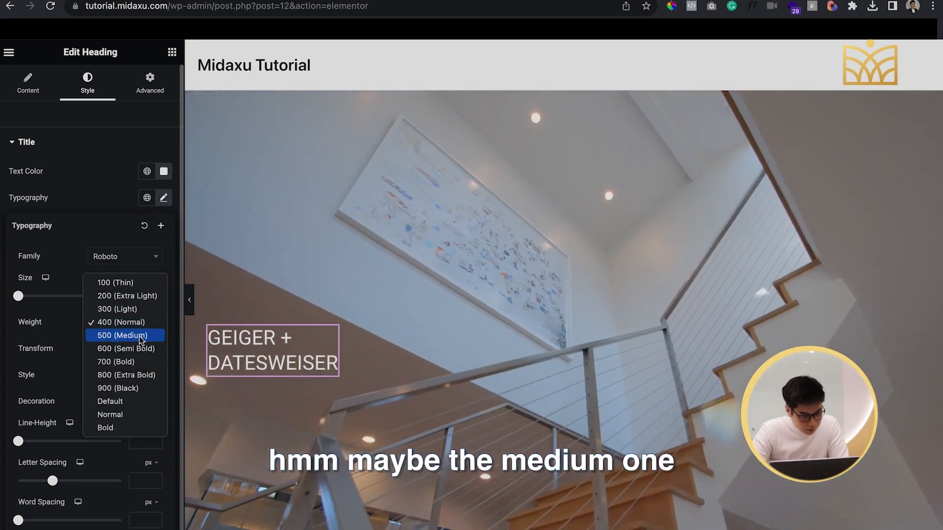
{"action": "left_click", "coordinate": [140, 336]}
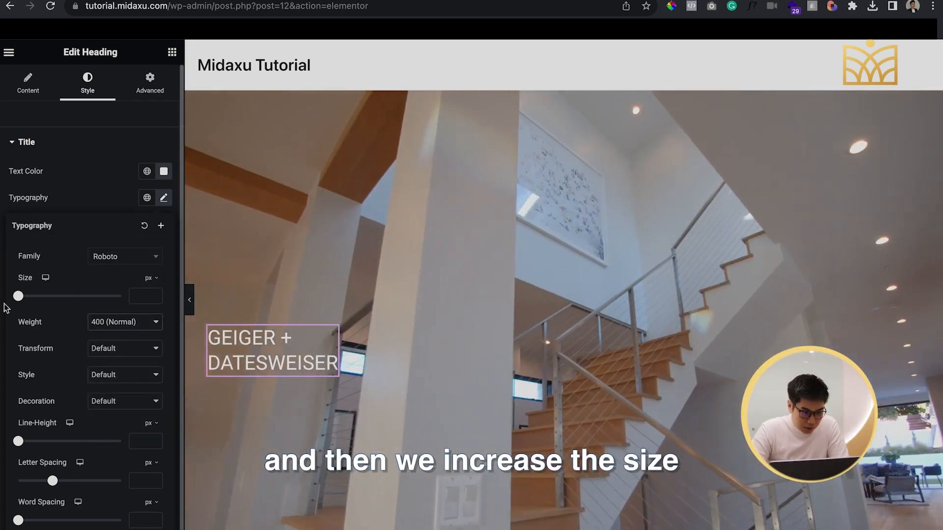
Compare with the Geiger reference site and set the main heading's font size to 48 px and letter spacing to 4.8 px
{"action": "left_click_drag", "start_coordinate": [18, 296], "coordinate": [48, 305]}
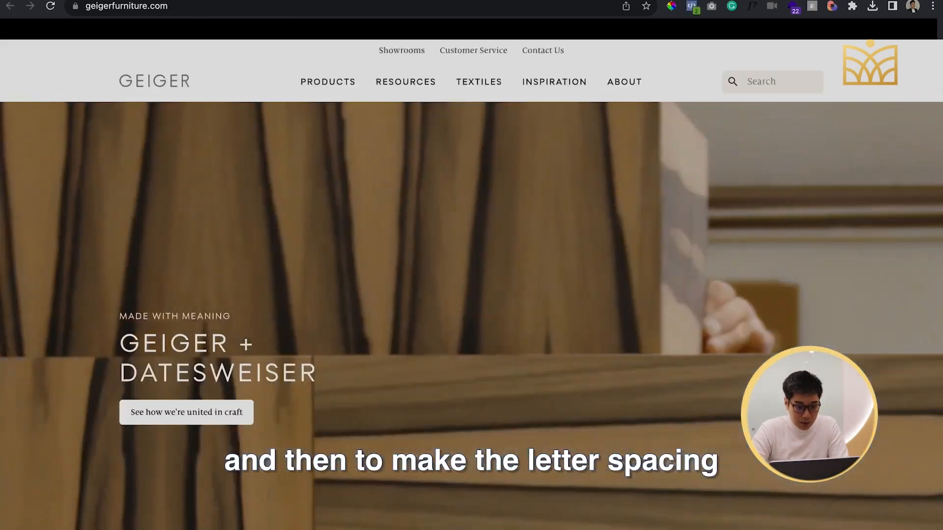
{"action": "left_click", "coordinate": [285, 1]}
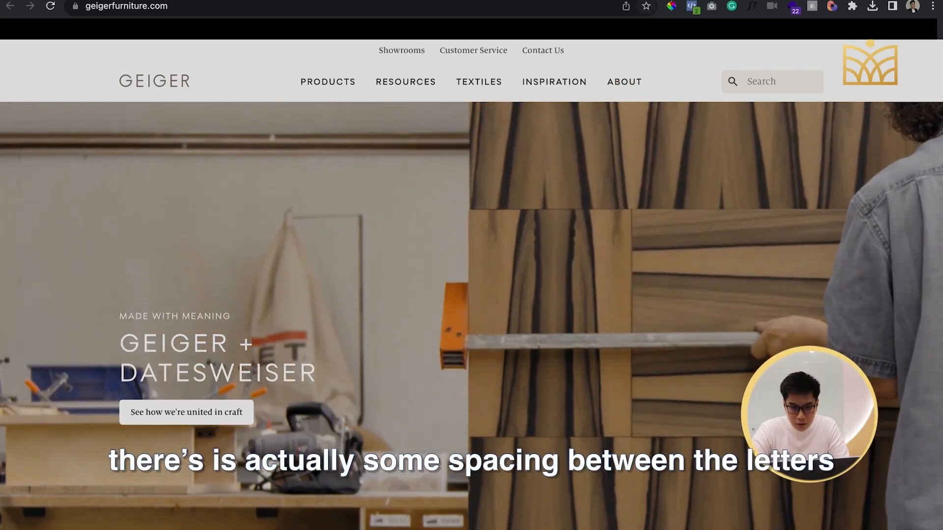
{"action": "left_click", "coordinate": [189, 1]}
{"action": "left_click_drag", "start_coordinate": [49, 296], "coordinate": [47, 296]}
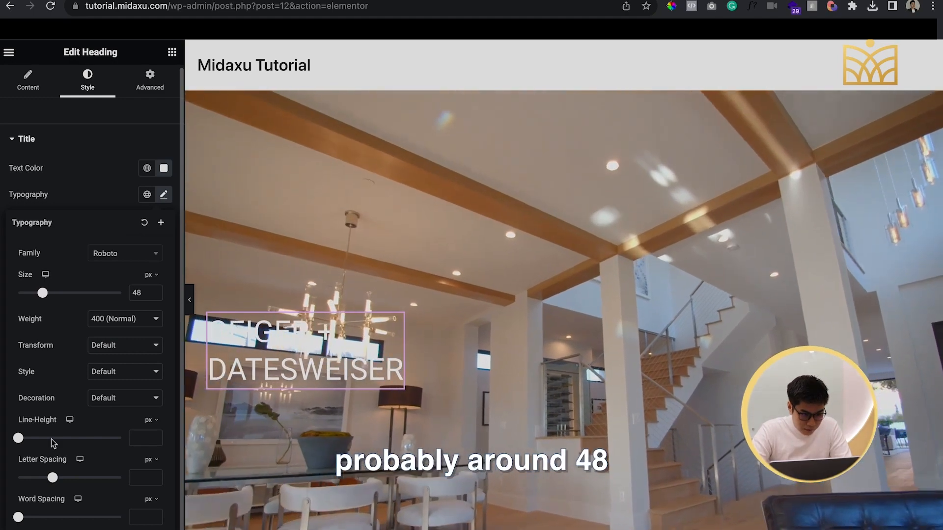
{"action": "left_click_drag", "start_coordinate": [53, 477], "coordinate": [84, 479]}
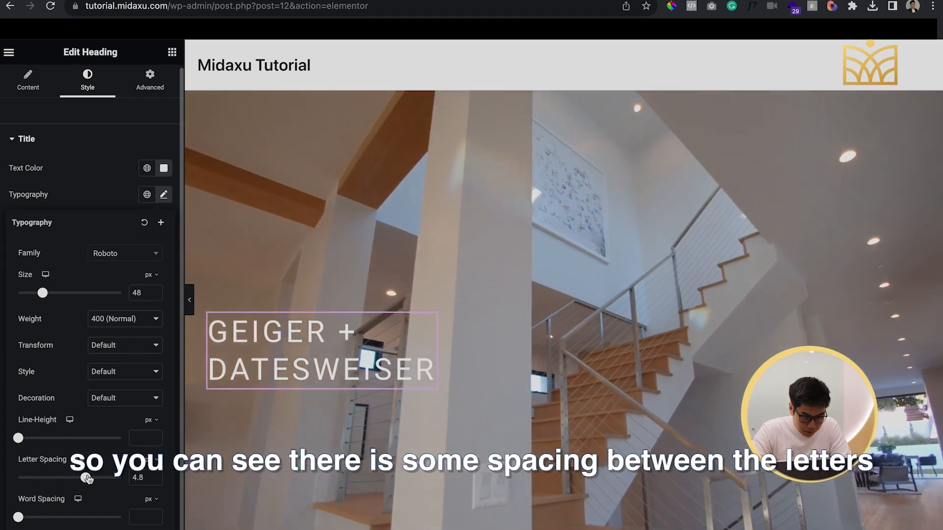
Add a second Heading widget above the "GEIGER + DATESWEISER" heading and set its HTML tag to span
{"action": "left_click_drag", "start_coordinate": [46, 346], "coordinate": [295, 335]}
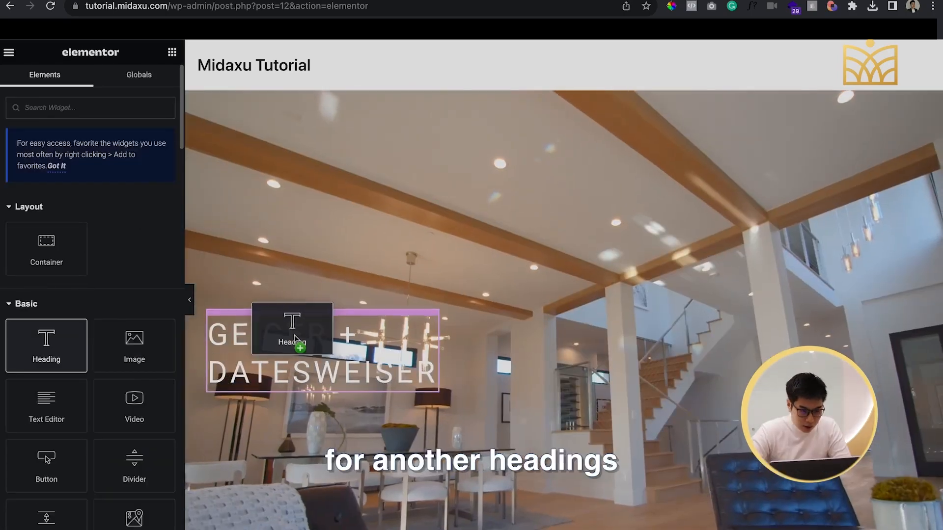
{"action": "left_click", "coordinate": [132, 309]}
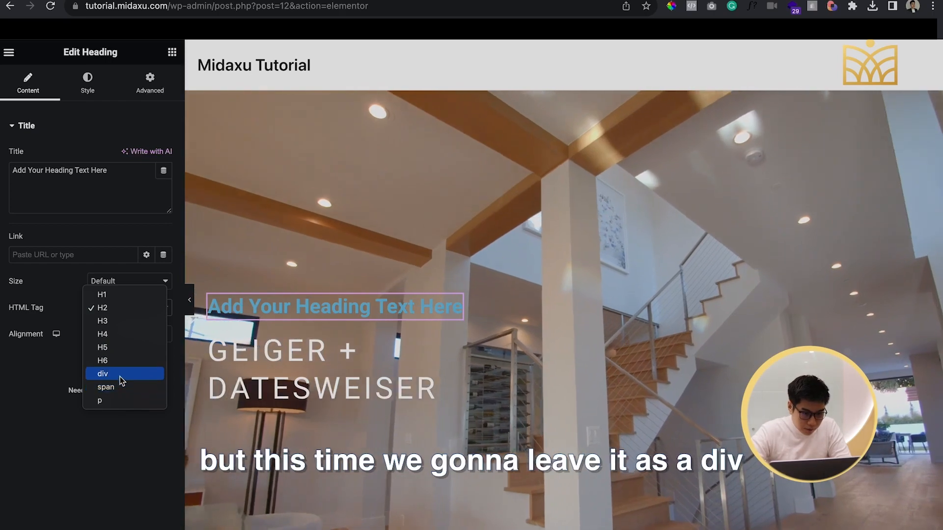
{"action": "left_click", "coordinate": [120, 376]}
{"action": "left_click", "coordinate": [93, 309]}
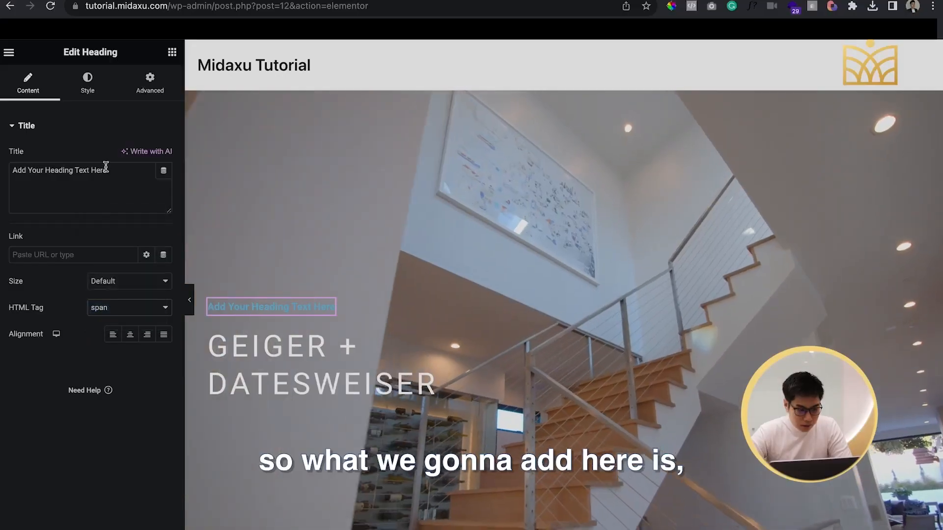
Replace the new heading's placeholder title with "MADE WITH MEANING"
{"action": "double_click", "coordinate": [108, 172]}
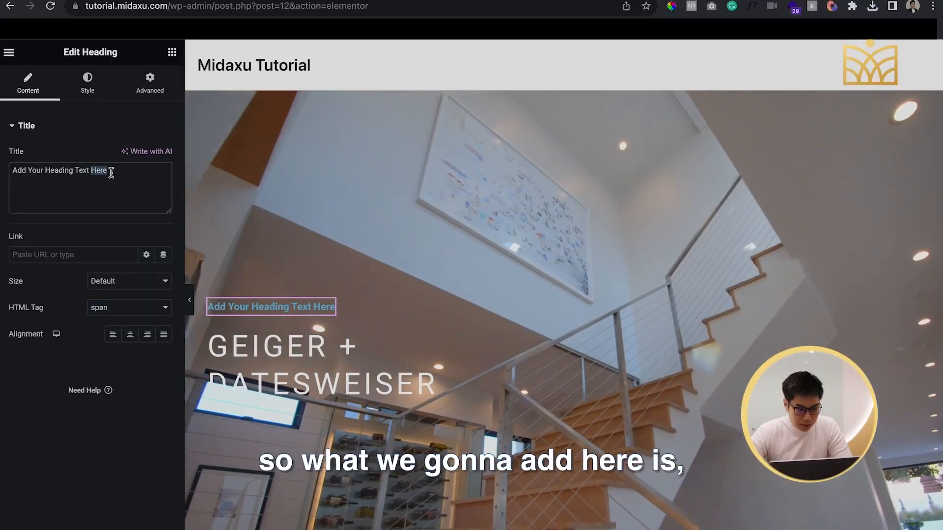
{"action": "key", "text": "super+a"}
{"action": "type", "text": "MADE W"}
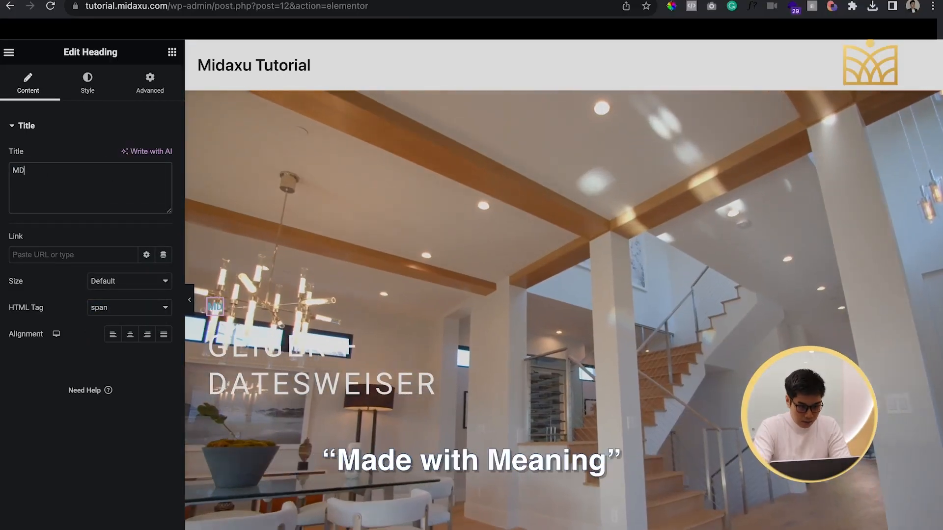
{"action": "type", "text": "ITH MEANING"}
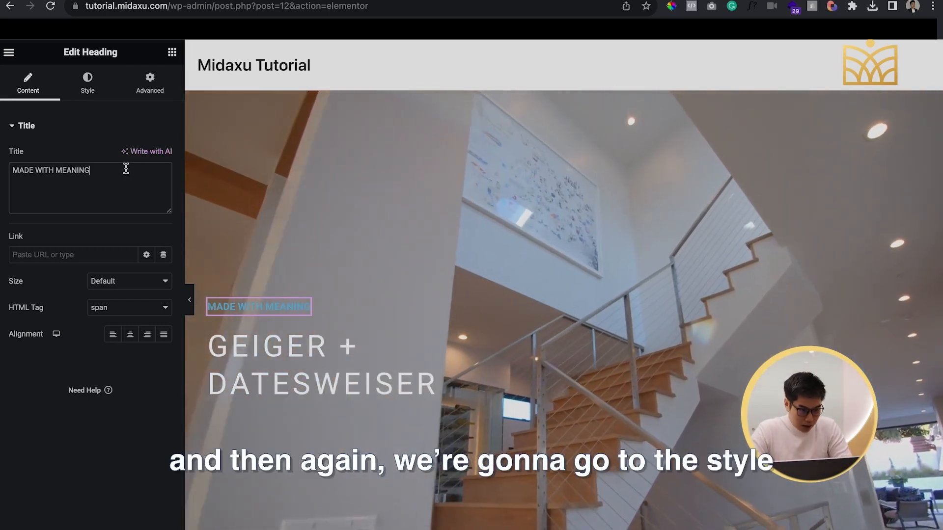
Set the "MADE WITH MEANING" heading's text color to white (#FFFFFF)
{"action": "left_click", "coordinate": [87, 82]}
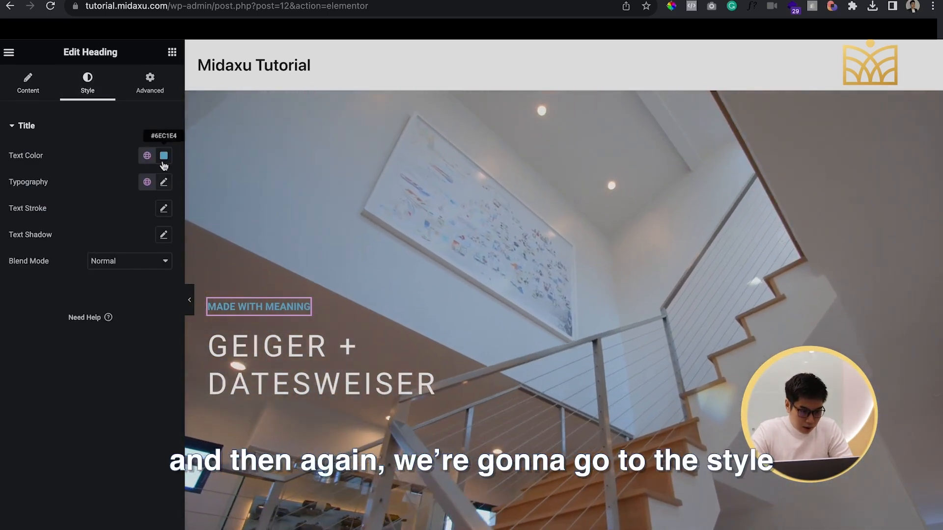
{"action": "left_click", "coordinate": [162, 163]}
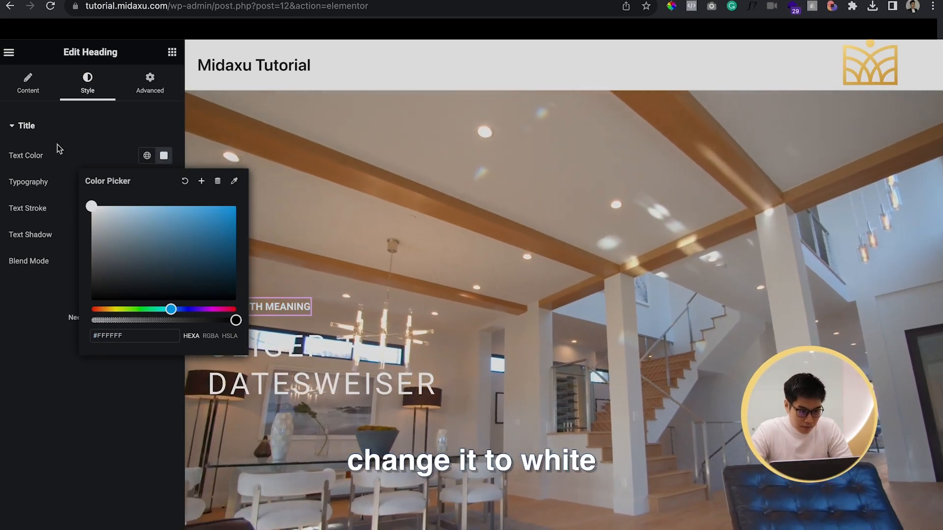
{"action": "left_click", "coordinate": [64, 129]}
Set the "MADE WITH MEANING" heading's font weight to 300 (Light)
{"action": "left_click", "coordinate": [163, 198]}
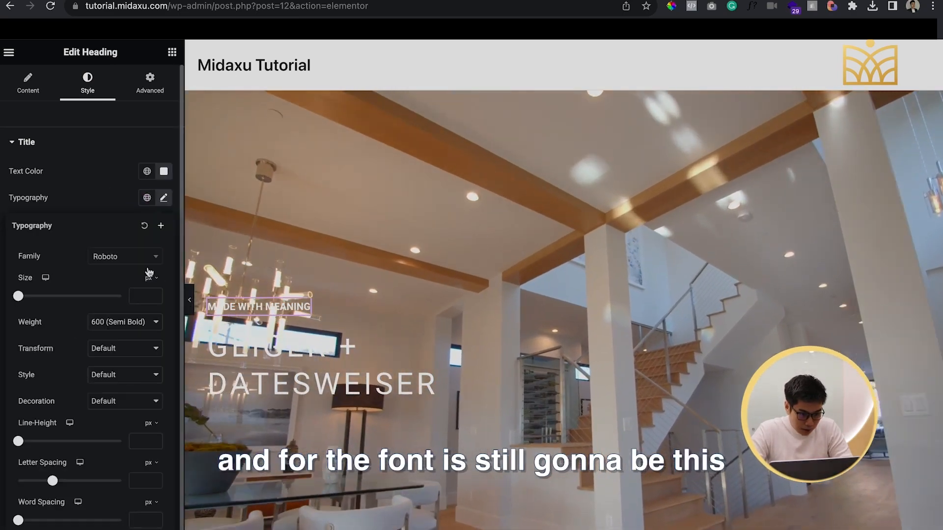
{"action": "left_click", "coordinate": [136, 322]}
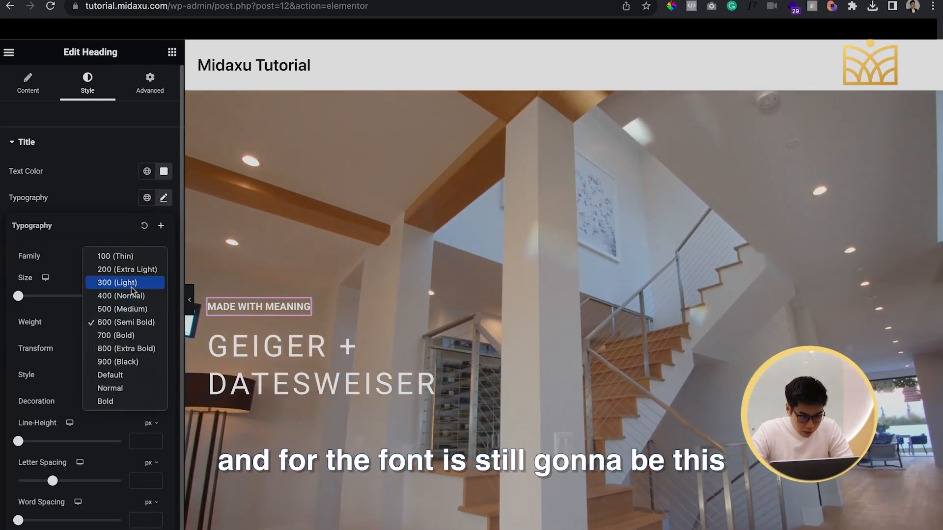
{"action": "left_click", "coordinate": [131, 285]}
{"action": "scroll", "coordinate": [143, 409], "scroll_direction": "down", "scroll_amount": 1}
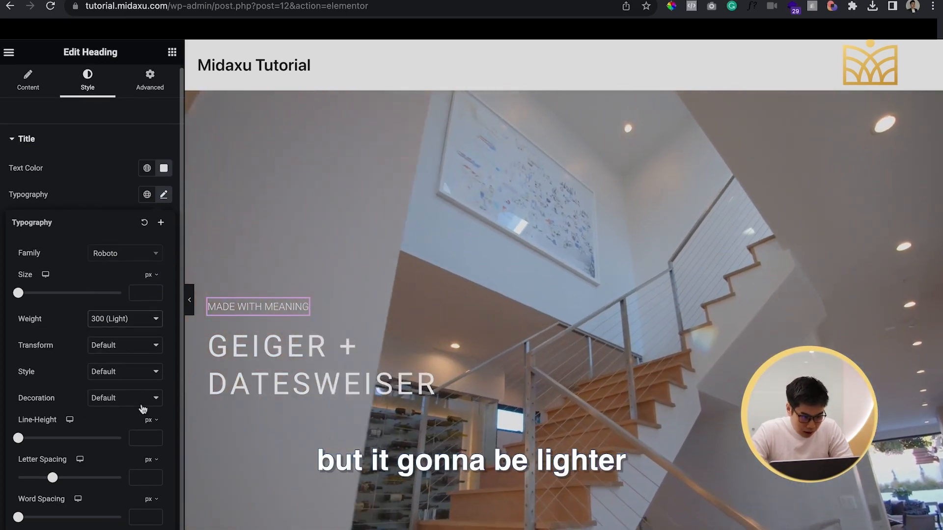
Set the "MADE WITH MEANING" heading's letter spacing to 2.8 px and its font size to 14 px
{"action": "left_click_drag", "start_coordinate": [53, 478], "coordinate": [76, 484]}
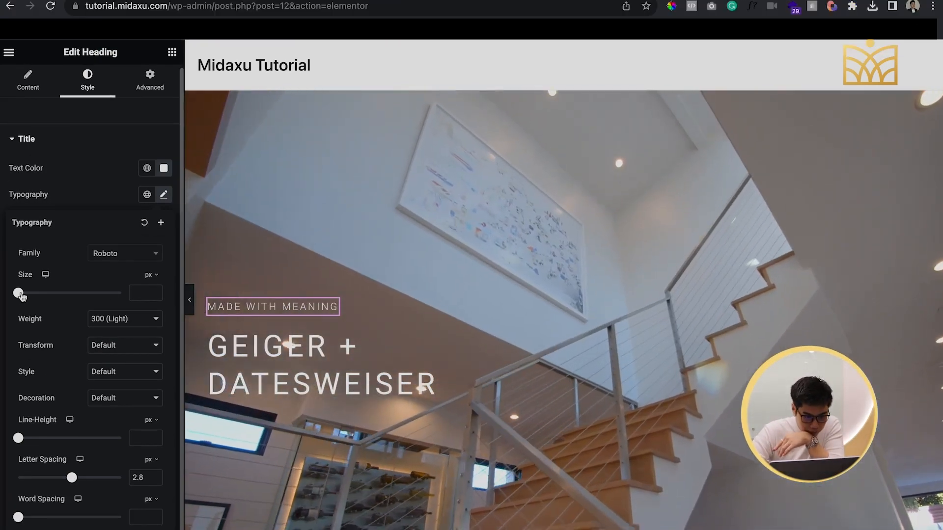
{"action": "left_click_drag", "start_coordinate": [20, 295], "coordinate": [27, 295]}
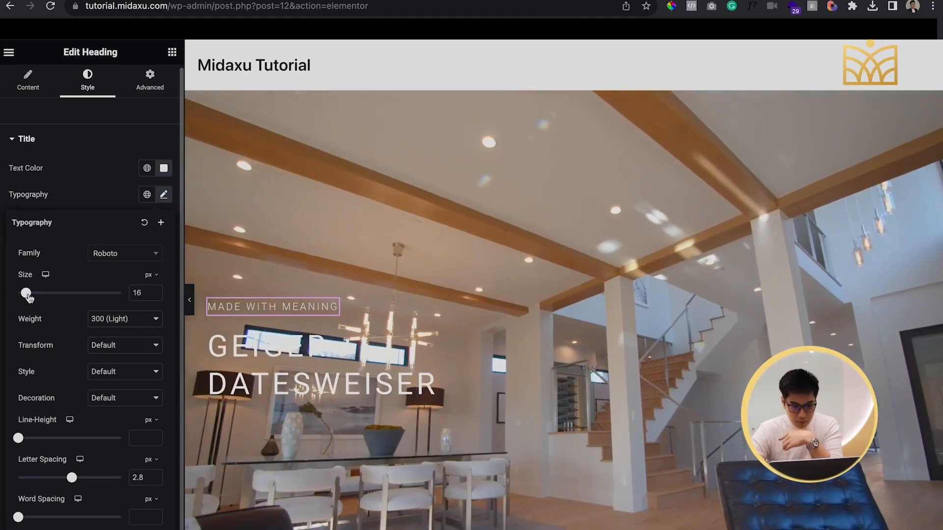
{"action": "left_click", "coordinate": [153, 296]}
{"action": "left_click", "coordinate": [153, 296]}
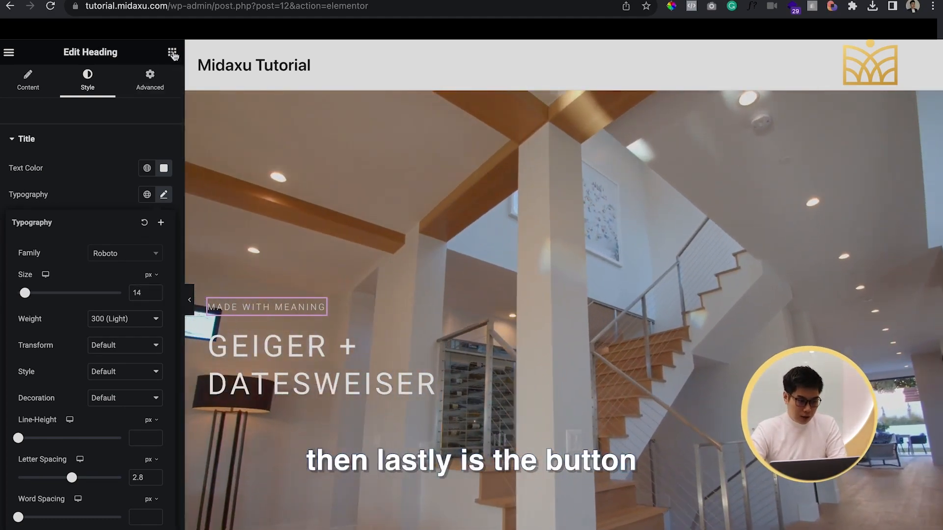
Add a Button widget directly below the "GEIGER + DATESWEISER" heading
{"action": "left_click", "coordinate": [171, 52]}
{"action": "scroll", "coordinate": [57, 442], "scroll_direction": "down", "scroll_amount": 3}
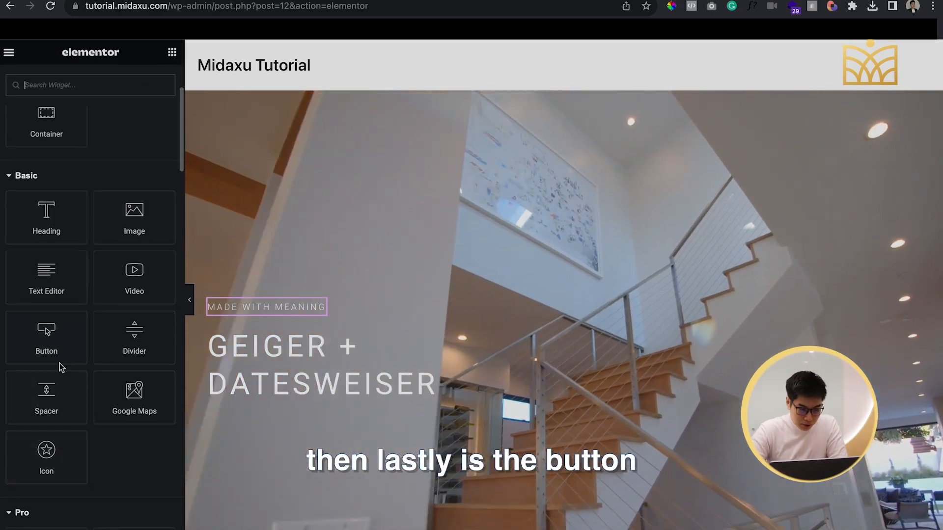
{"action": "left_click_drag", "start_coordinate": [46, 339], "coordinate": [273, 391]}
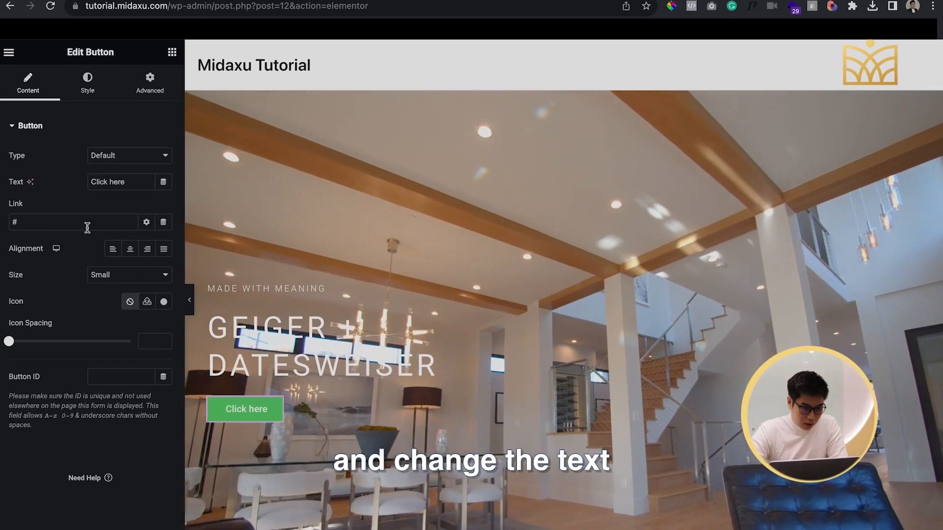
Change the button's text to "See how we're united in craft."
{"action": "double_click", "coordinate": [118, 182]}
{"action": "key", "text": "super+a"}
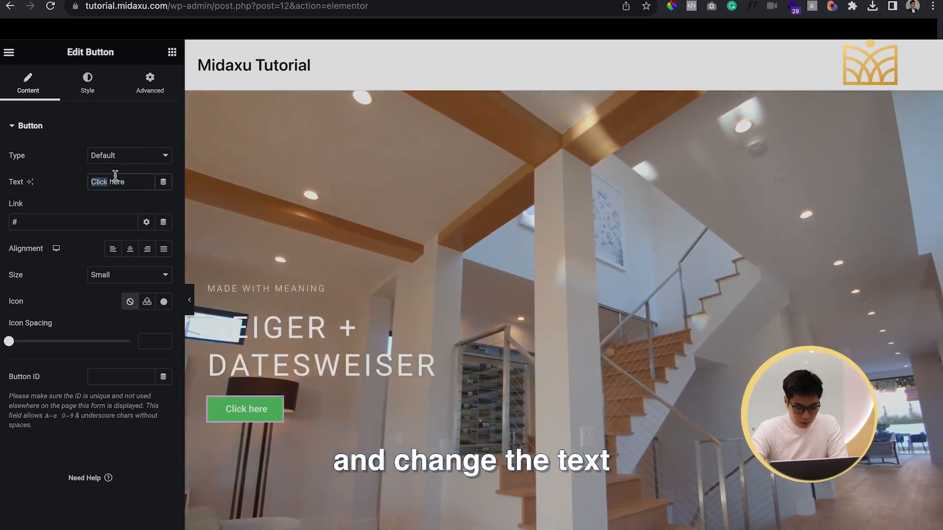
{"action": "type", "text": "See how w"}
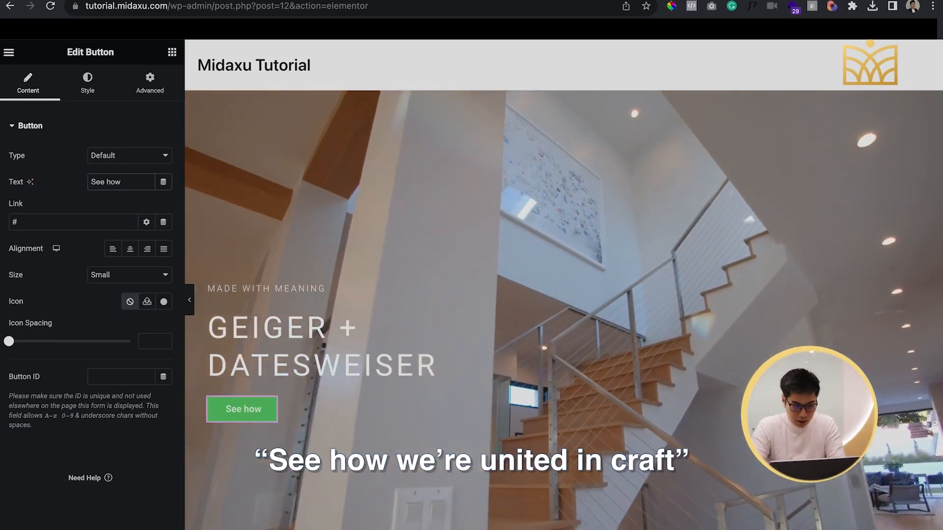
{"action": "type", "text": " we're unite"}
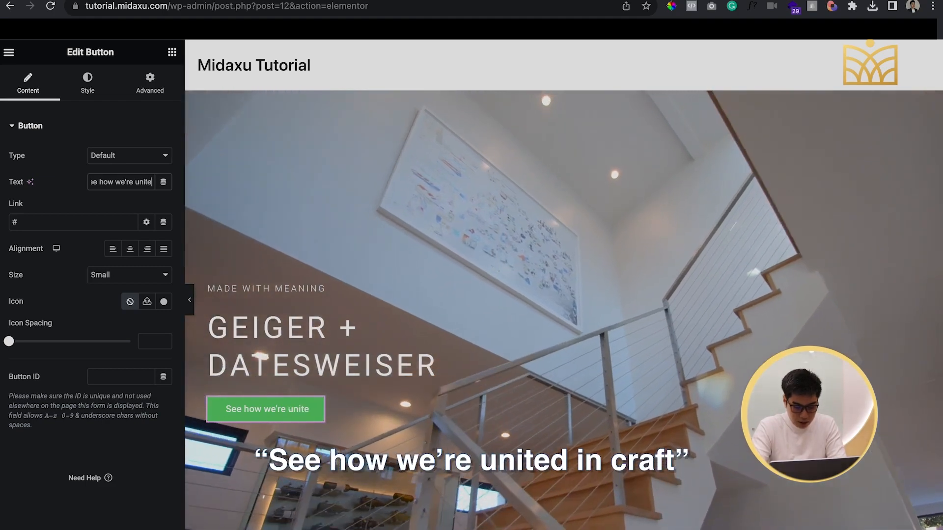
{"action": "type", "text": "d in craft."}
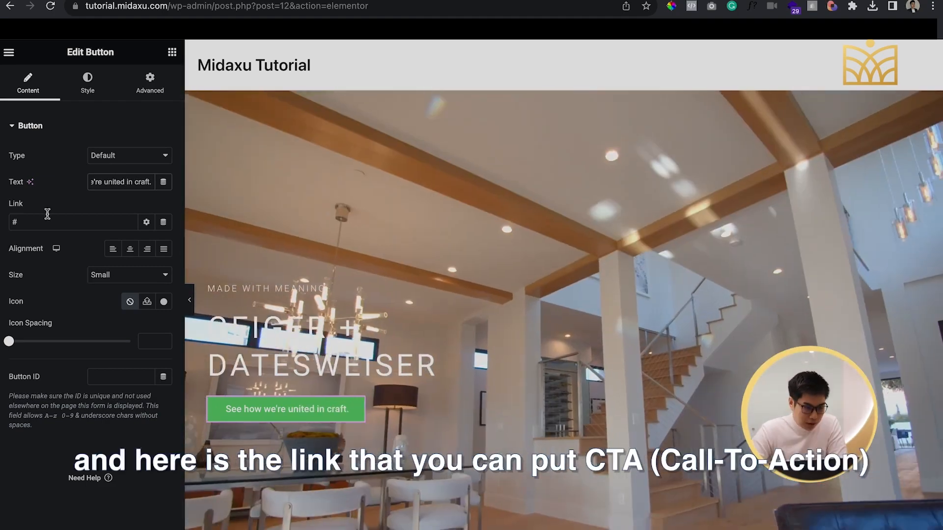
{"action": "left_click", "coordinate": [48, 216]}
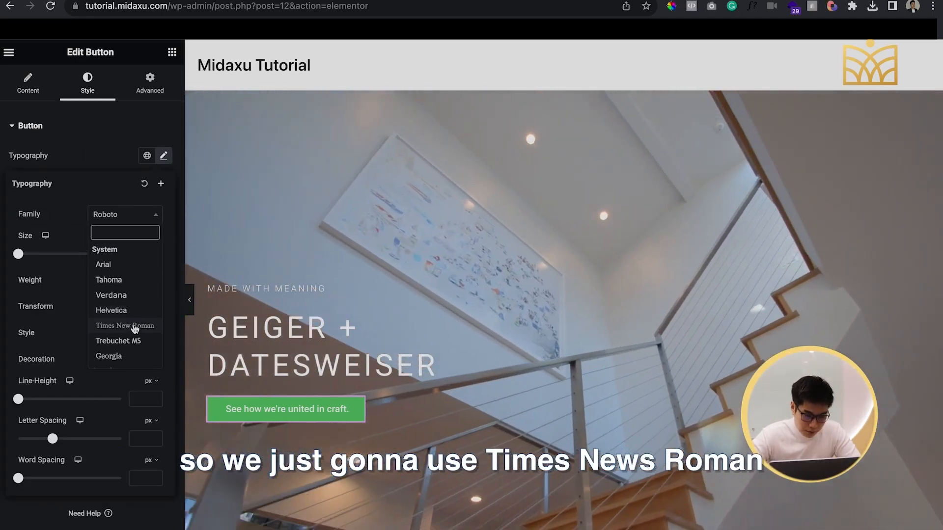
Set the button's font family to Times New Roman and its font size to 16 px
{"action": "left_click", "coordinate": [134, 327]}
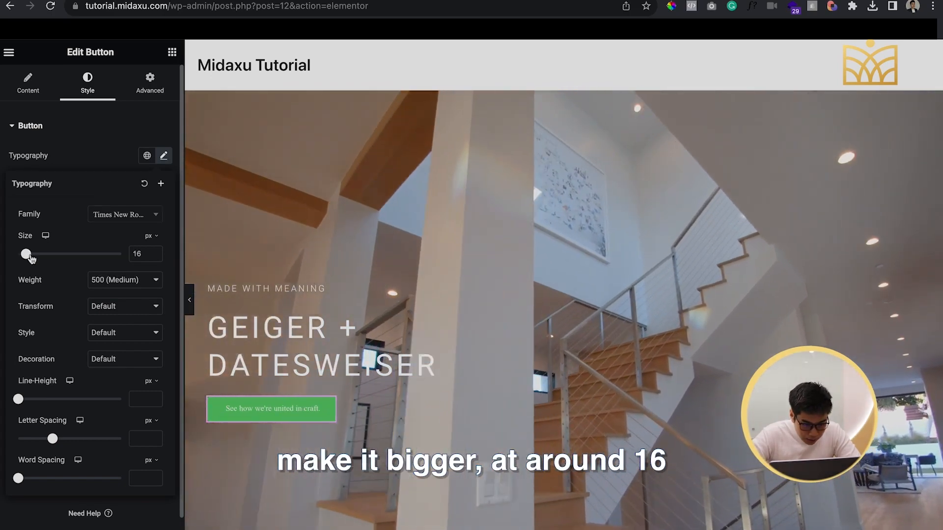
{"action": "left_click_drag", "start_coordinate": [31, 256], "coordinate": [28, 256]}
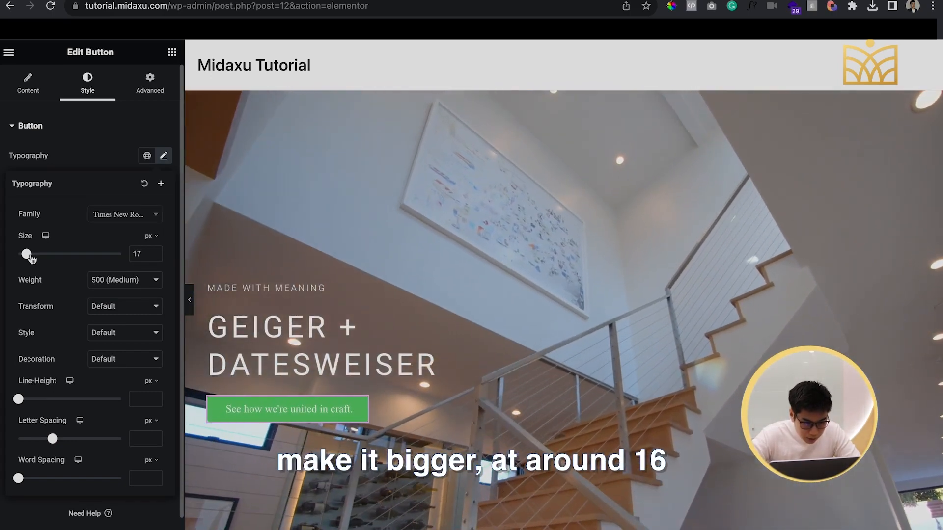
{"action": "left_click", "coordinate": [154, 256]}
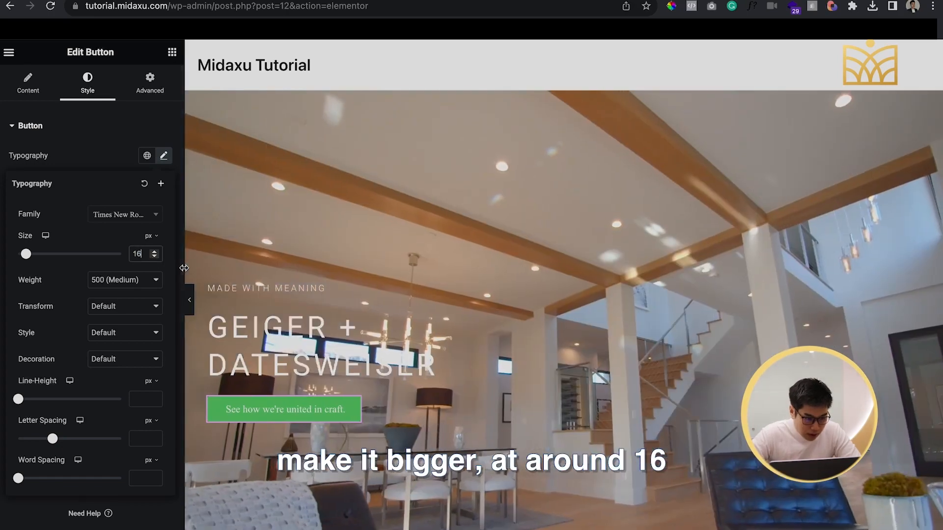
{"action": "left_click", "coordinate": [122, 153]}
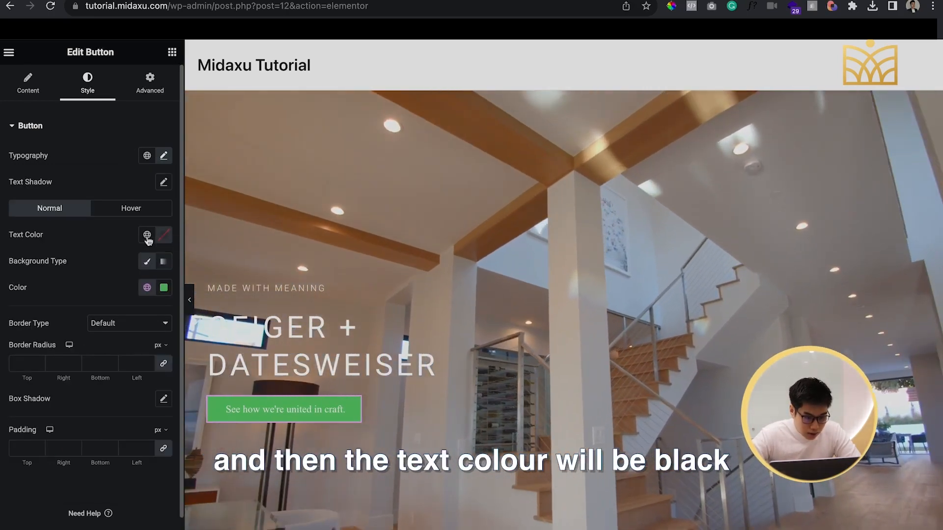
Set the button's normal text colour to black using a custom colour
{"action": "left_click", "coordinate": [147, 236]}
{"action": "scroll", "coordinate": [75, 344], "scroll_direction": "down", "scroll_amount": 3}
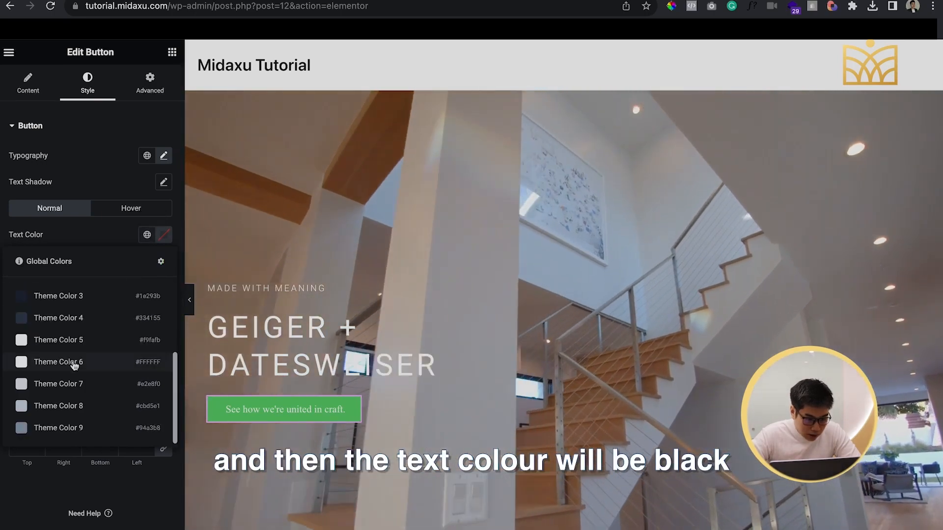
{"action": "scroll", "coordinate": [75, 362], "scroll_direction": "up", "scroll_amount": 3}
{"action": "left_click", "coordinate": [164, 235]}
{"action": "left_click_drag", "start_coordinate": [124, 329], "coordinate": [84, 388]}
{"action": "left_click", "coordinate": [85, 242]}
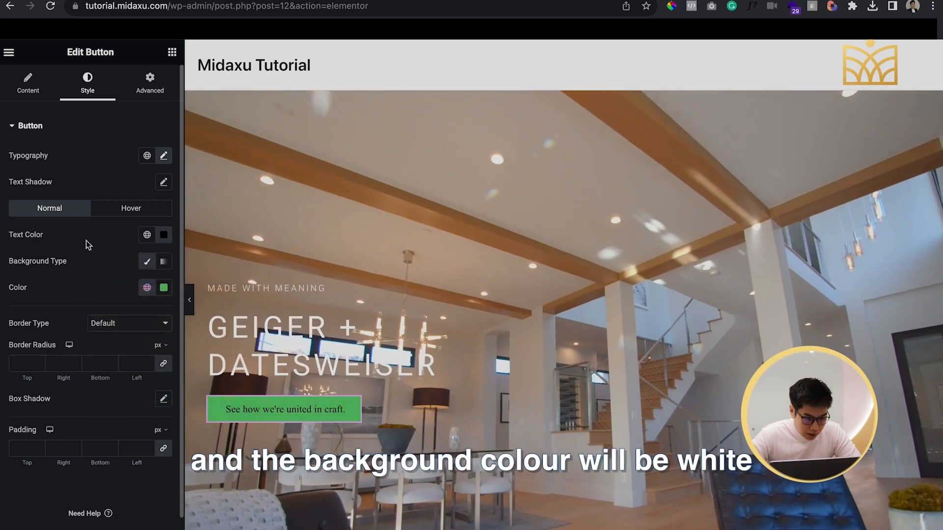
Set the button's normal background colour to white (#FFFFFF)
{"action": "left_click", "coordinate": [164, 288]}
{"action": "left_click_drag", "start_coordinate": [175, 367], "coordinate": [69, 332]}
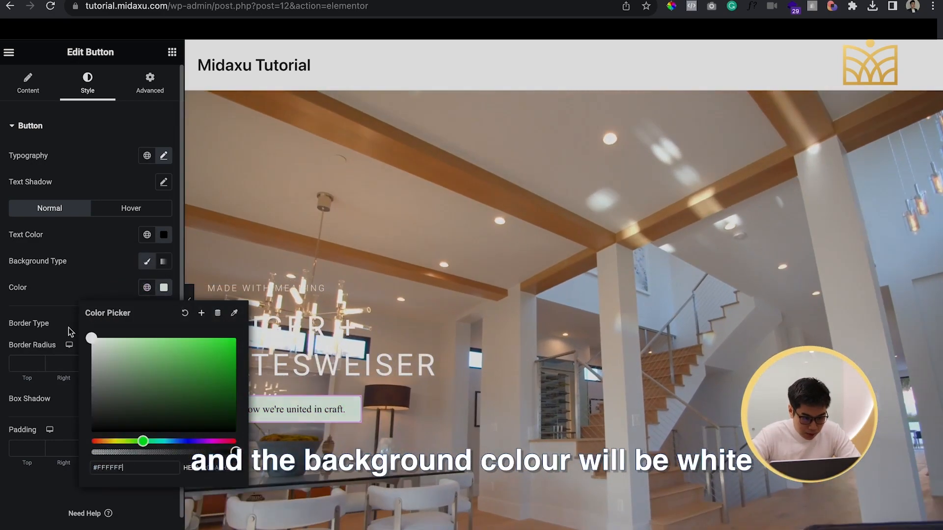
{"action": "left_click", "coordinate": [81, 270]}
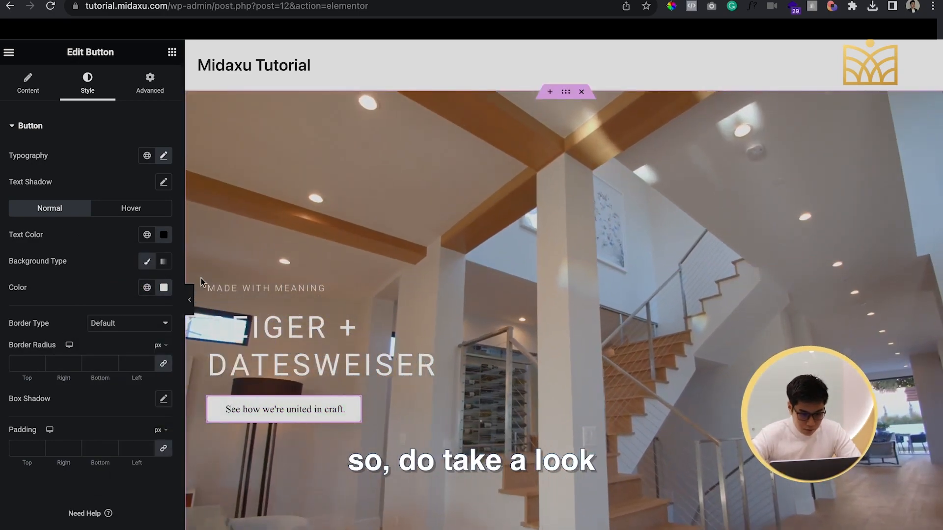
Preview the hero section without the editing controls and compare it with the geigerfurniture.com reference page
{"action": "left_click", "coordinate": [188, 303]}
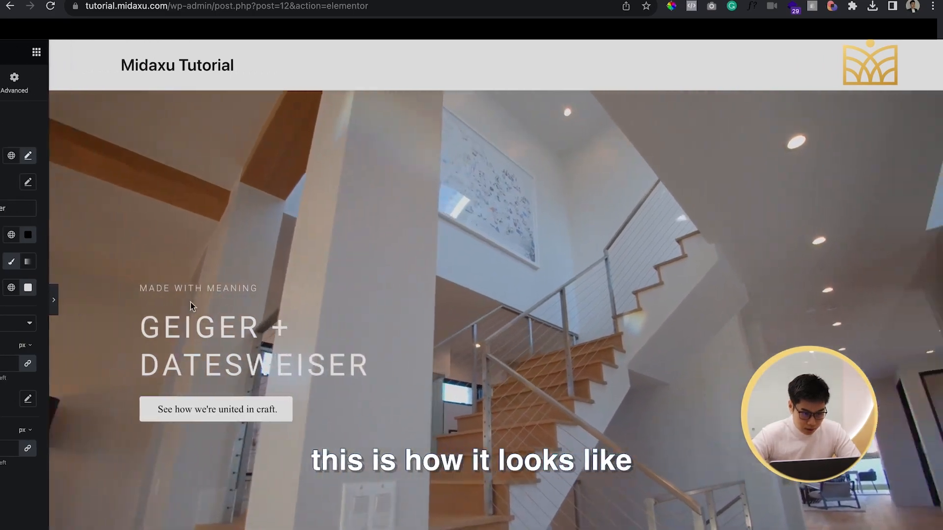
{"action": "scroll", "coordinate": [364, 343], "scroll_direction": "down", "scroll_amount": 1}
{"action": "scroll", "coordinate": [364, 343], "scroll_direction": "up", "scroll_amount": 1}
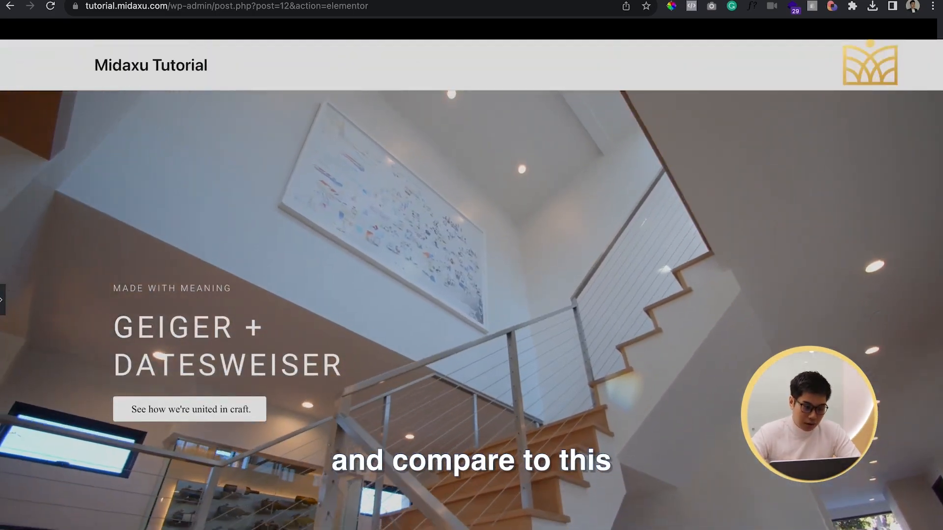
{"action": "key", "text": "ctrl+Tab"}
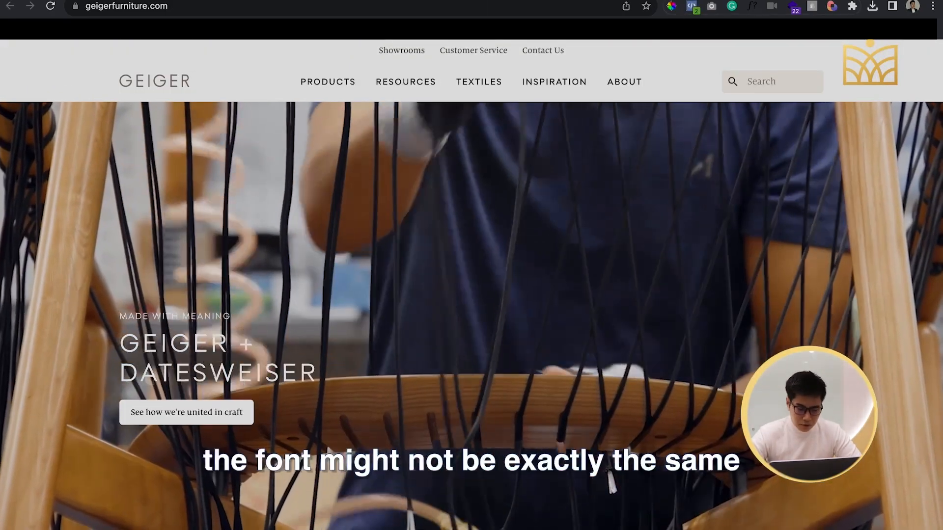
{"action": "key", "text": "ctrl+Tab"}
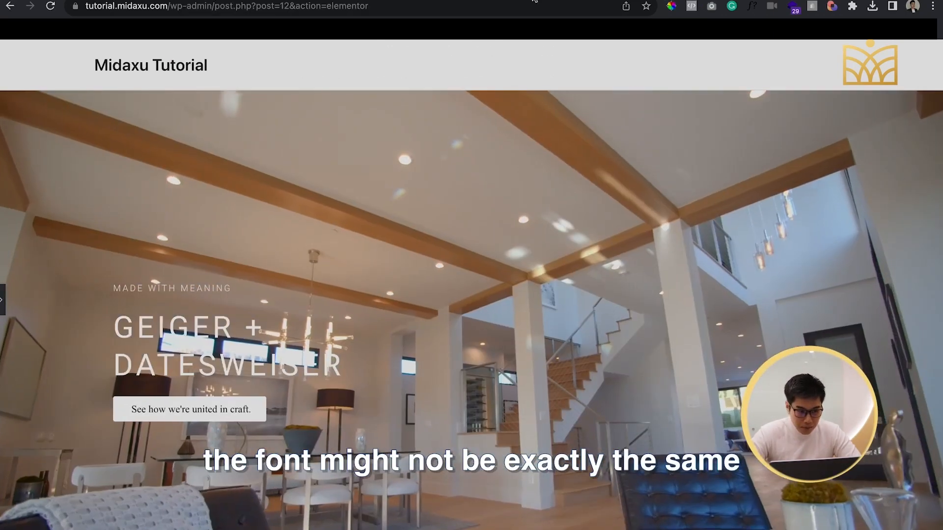
{"action": "key", "text": "ctrl+Tab"}
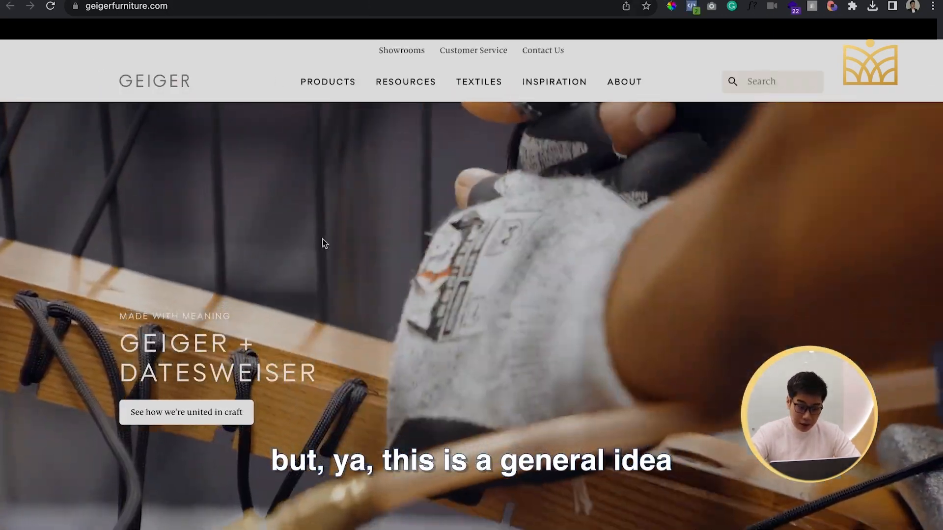
{"action": "key", "text": "ctrl+Tab"}
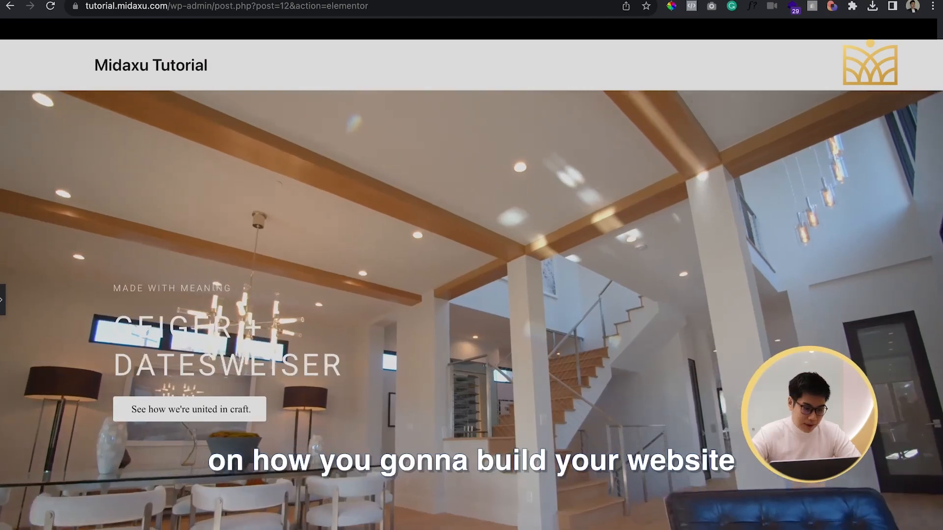
Publish the page, then exit Elementor and return to the WordPress Pages list
{"action": "left_click", "coordinate": [148, 529]}
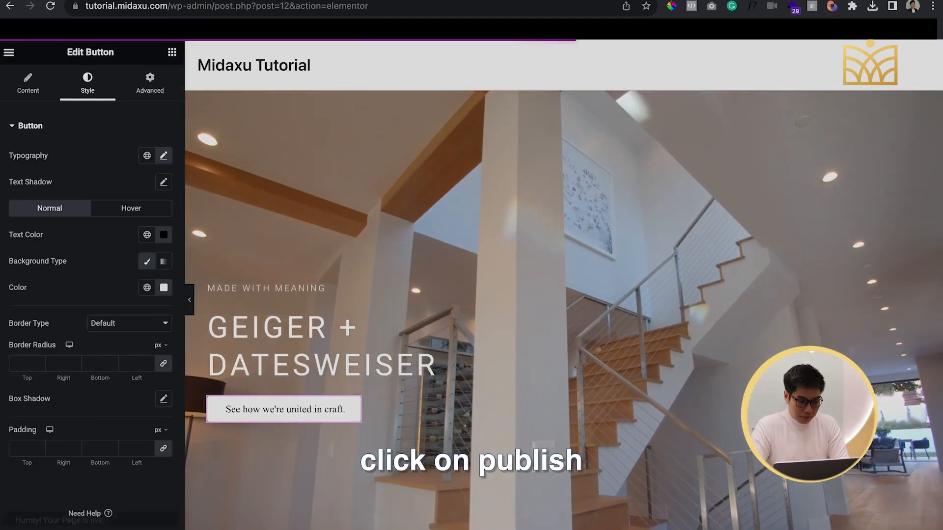
{"action": "left_click", "coordinate": [9, 52]}
{"action": "left_click", "coordinate": [43, 296]}
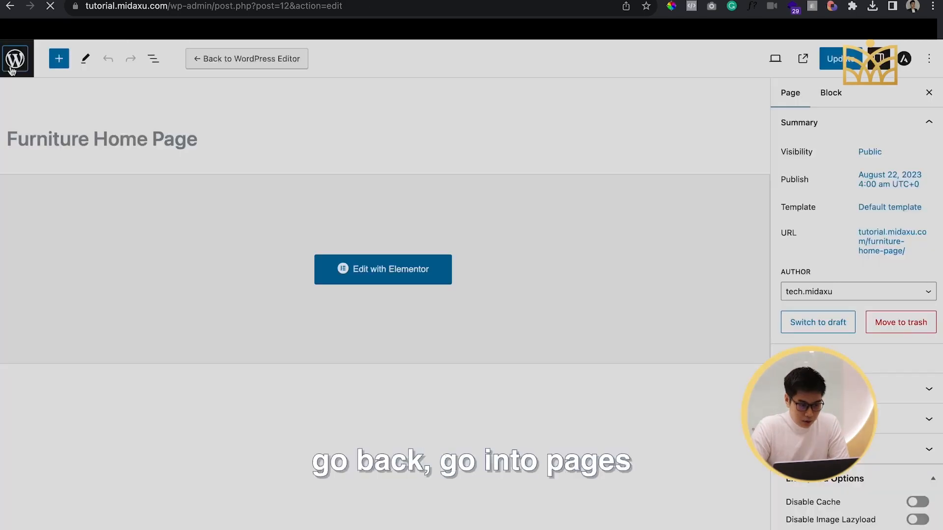
{"action": "left_click", "coordinate": [14, 59]}
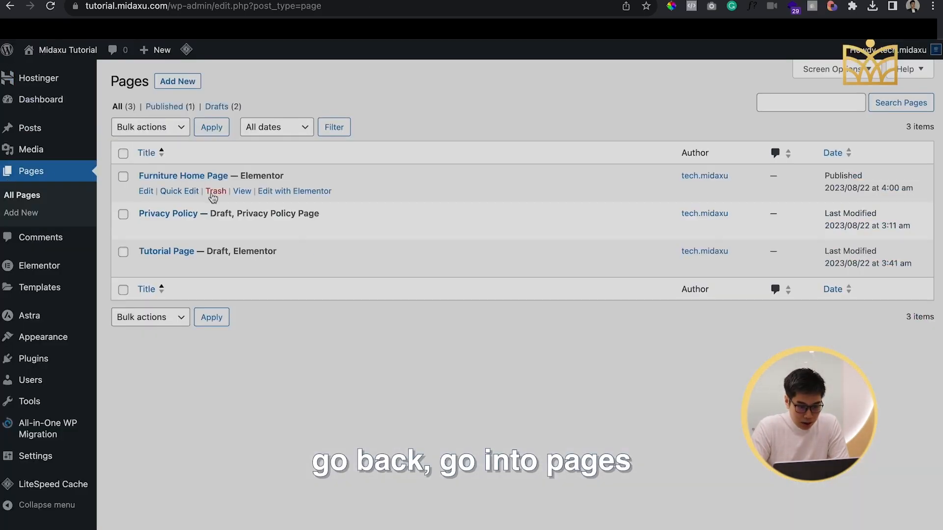
Open the published Furniture Home Page in a new browser tab to view it
{"action": "right_click", "coordinate": [248, 194]}
{"action": "left_click", "coordinate": [276, 195]}
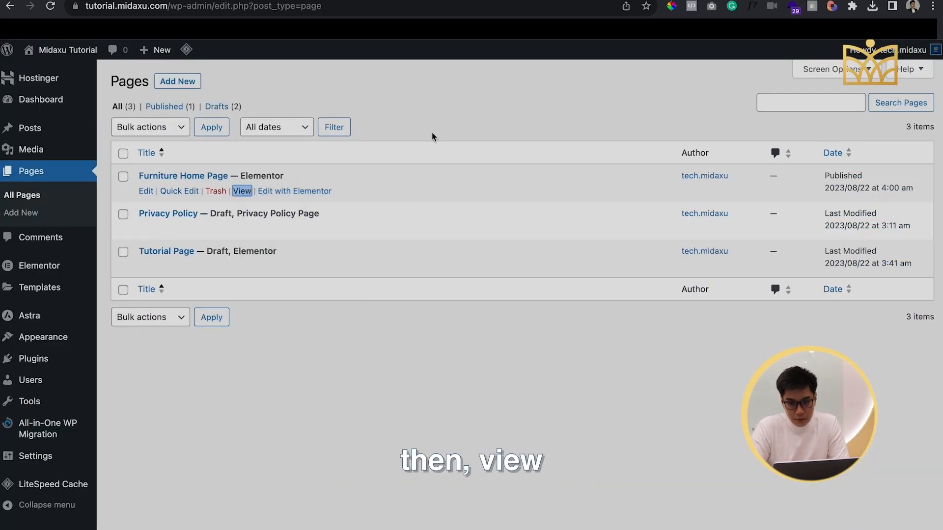
{"action": "left_click", "coordinate": [748, 1]}
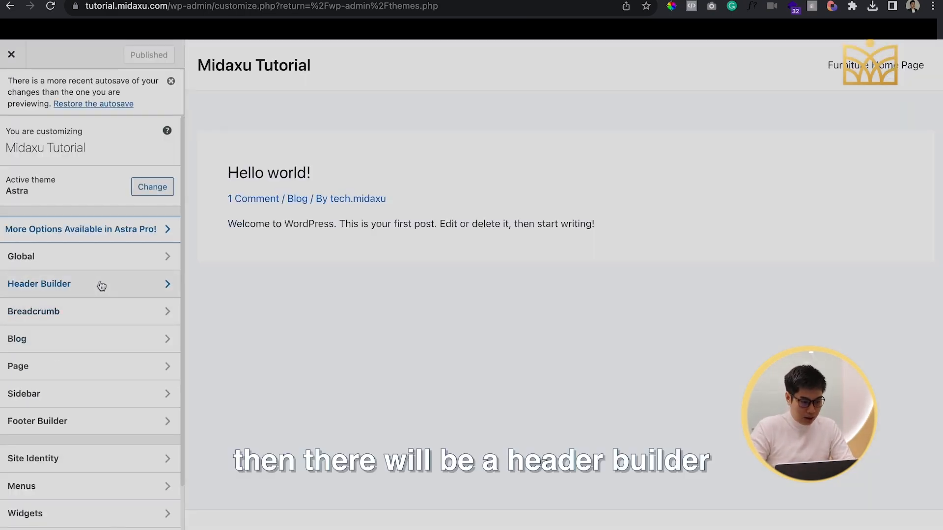
In the theme's Header Builder, set the first MIDAXU image from the media library as the site logo without cropping
{"action": "left_click", "coordinate": [100, 285]}
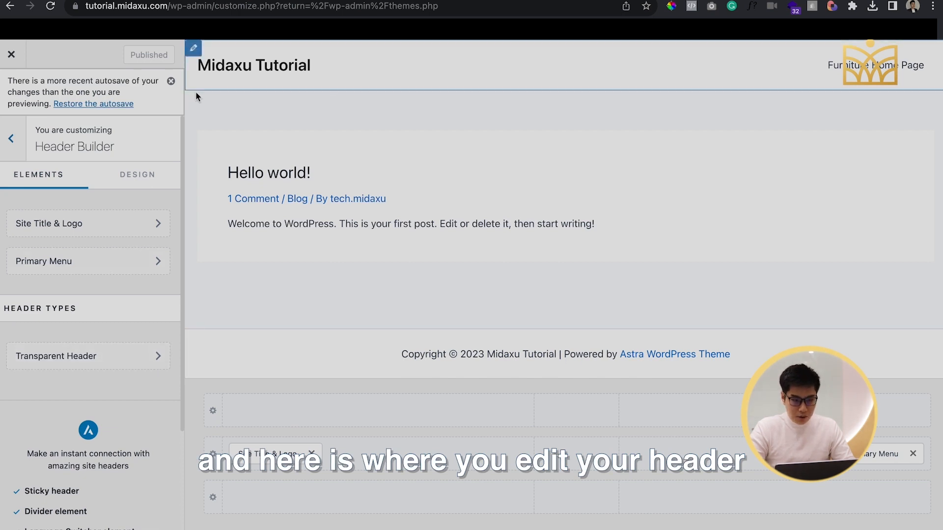
{"action": "left_click", "coordinate": [88, 223]}
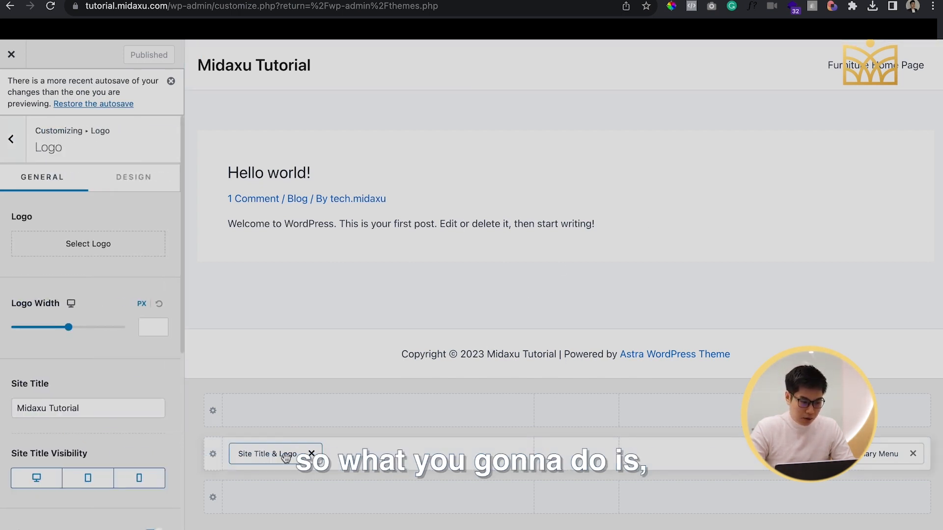
{"action": "left_click", "coordinate": [92, 254]}
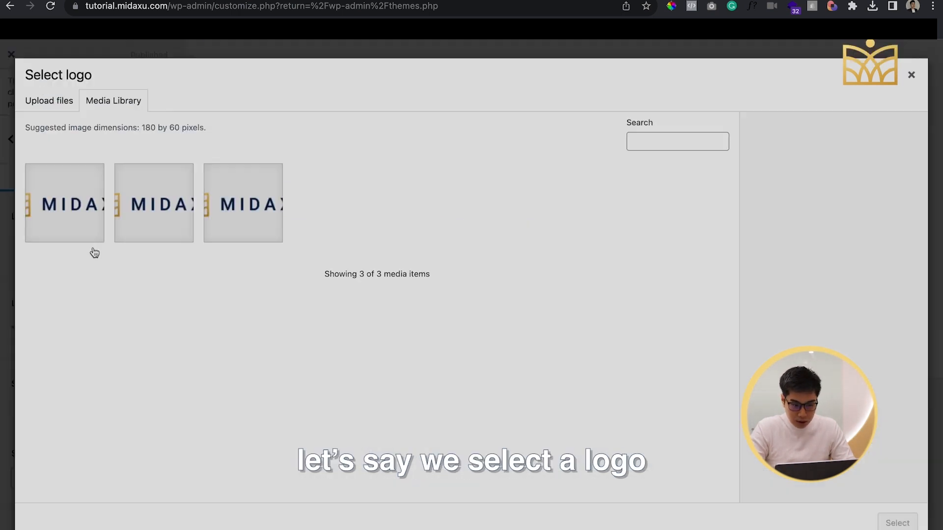
{"action": "left_click", "coordinate": [80, 218]}
{"action": "left_click", "coordinate": [892, 522]}
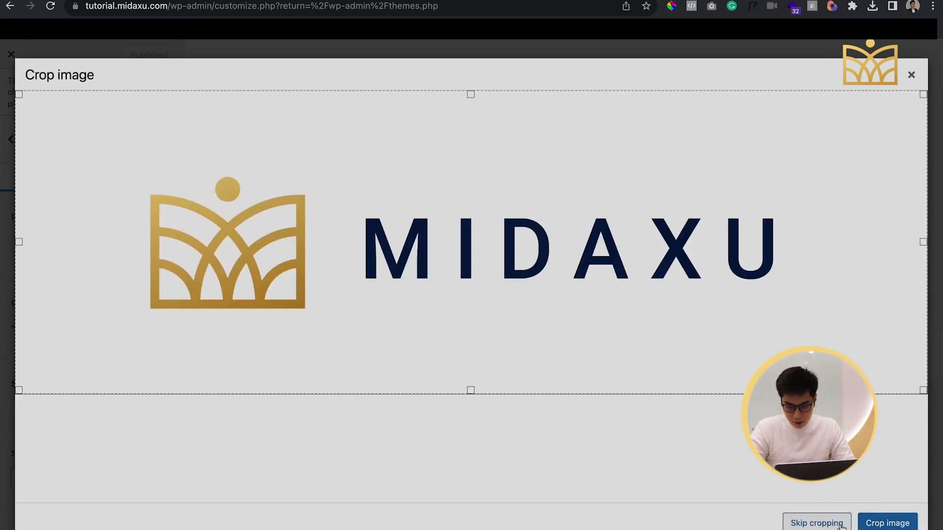
{"action": "left_click", "coordinate": [815, 525]}
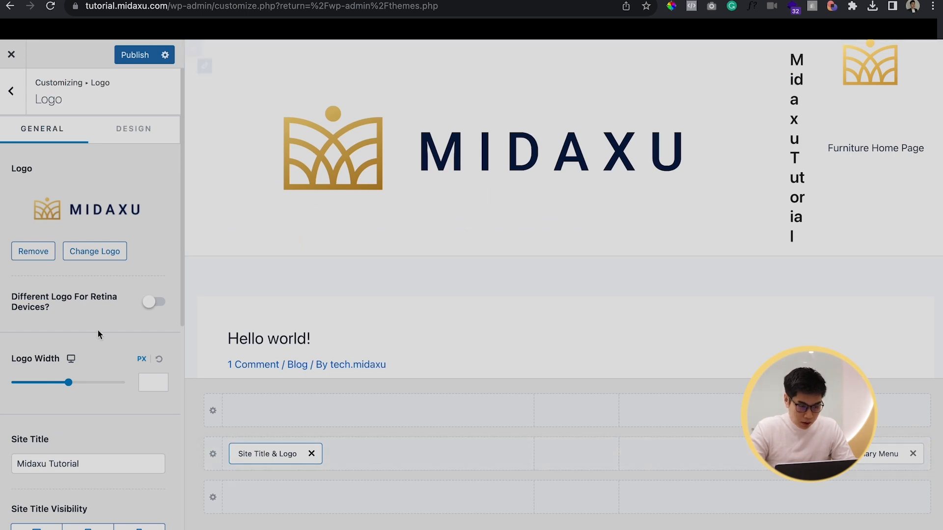
Set the header logo width to 164 px and clear the site title
{"action": "left_click_drag", "start_coordinate": [72, 387], "coordinate": [43, 384]}
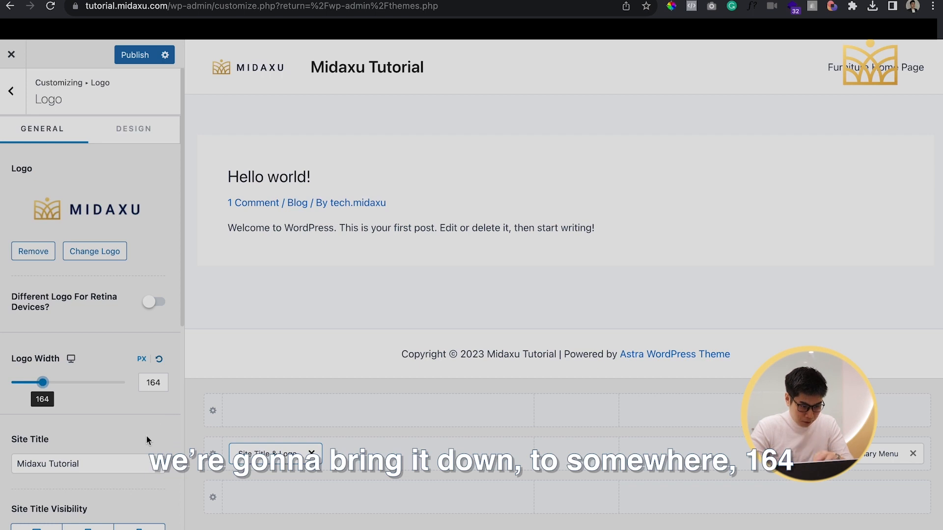
{"action": "triple_click", "coordinate": [116, 459]}
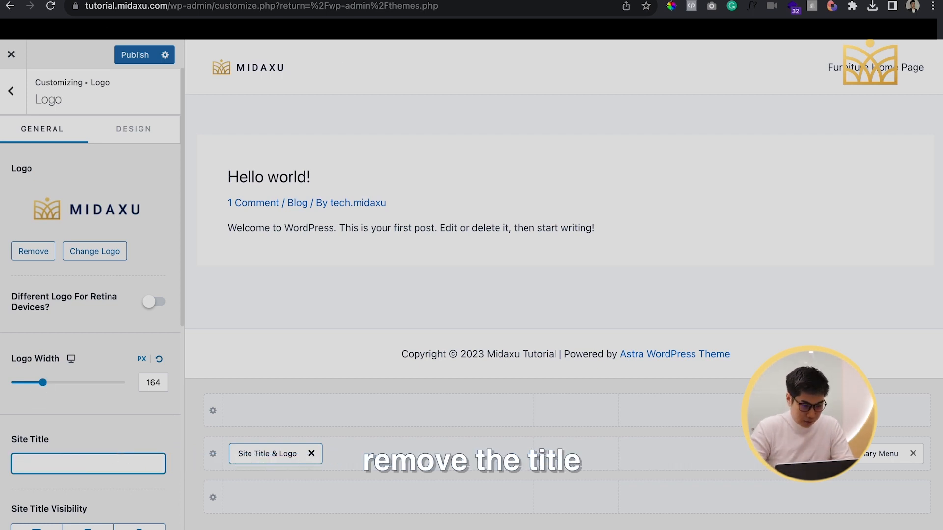
{"action": "left_click", "coordinate": [100, 428]}
Move the Primary Menu element to the centre section of the header's middle row
{"action": "scroll", "coordinate": [167, 411], "scroll_direction": "down", "scroll_amount": 2}
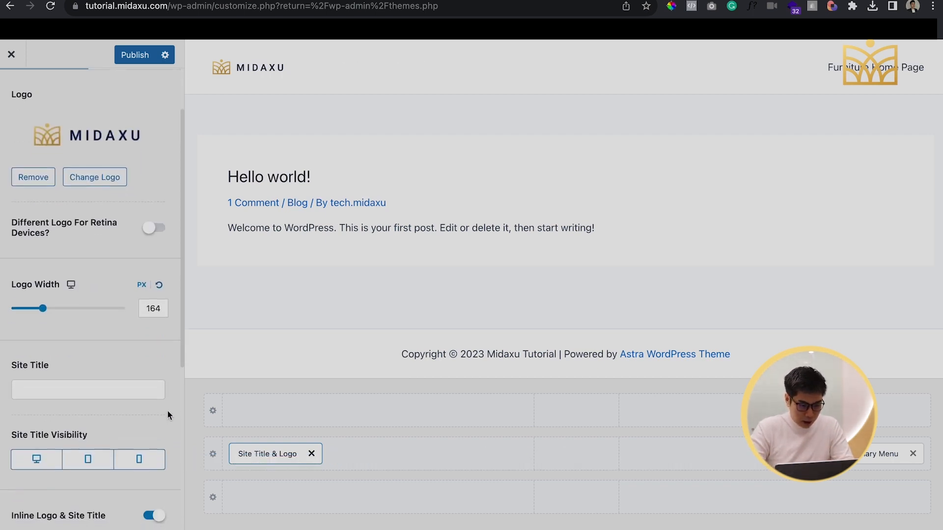
{"action": "left_click_drag", "start_coordinate": [897, 451], "coordinate": [602, 467]}
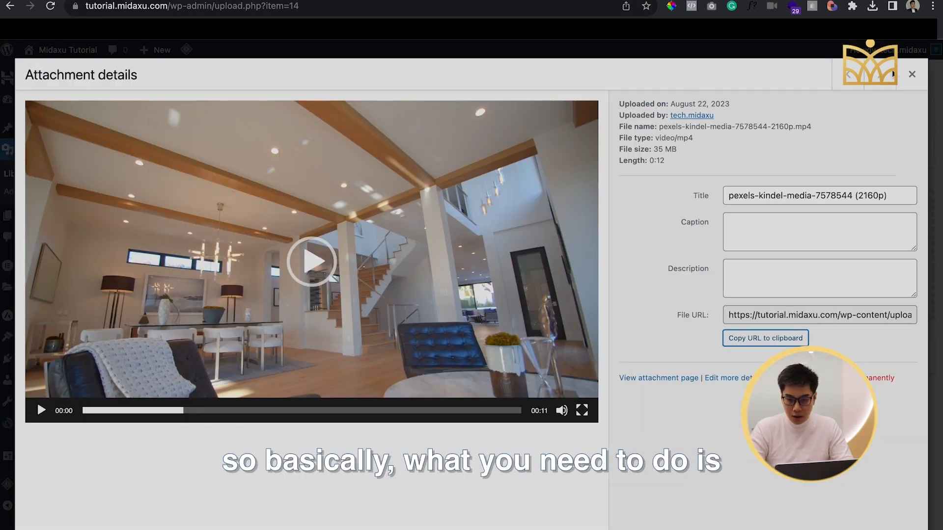
Create a WordPress navigation menu named "Main Menu" and assign it to the Primary Menu display location
{"action": "left_click", "coordinate": [912, 74]}
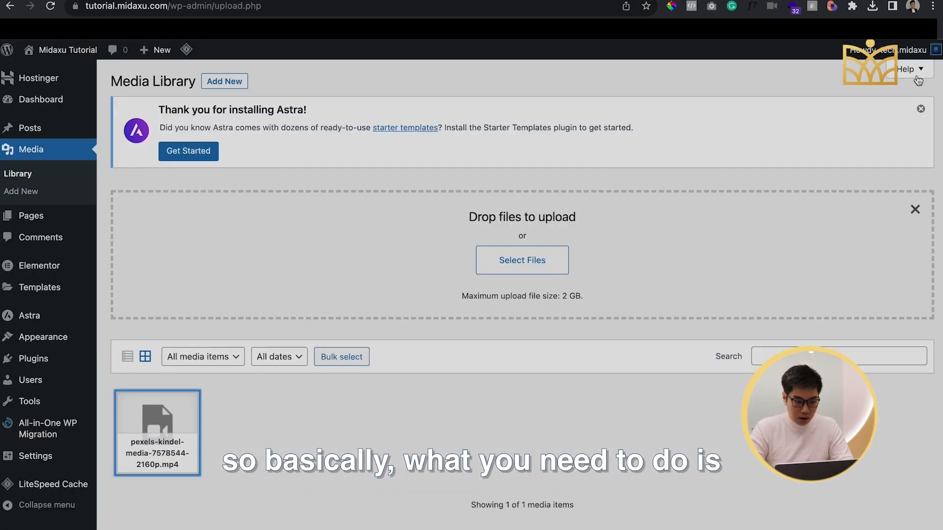
{"action": "mouse_move", "coordinate": [47, 343]}
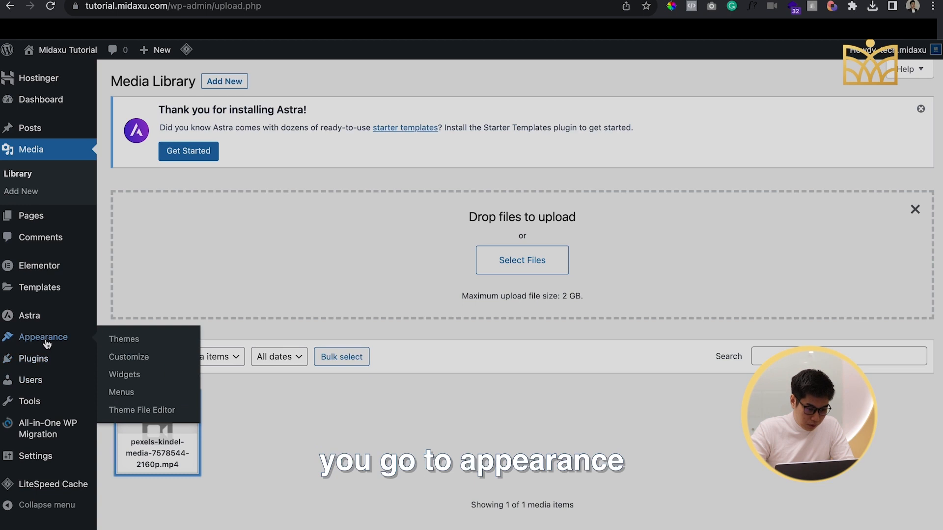
{"action": "left_click", "coordinate": [117, 393]}
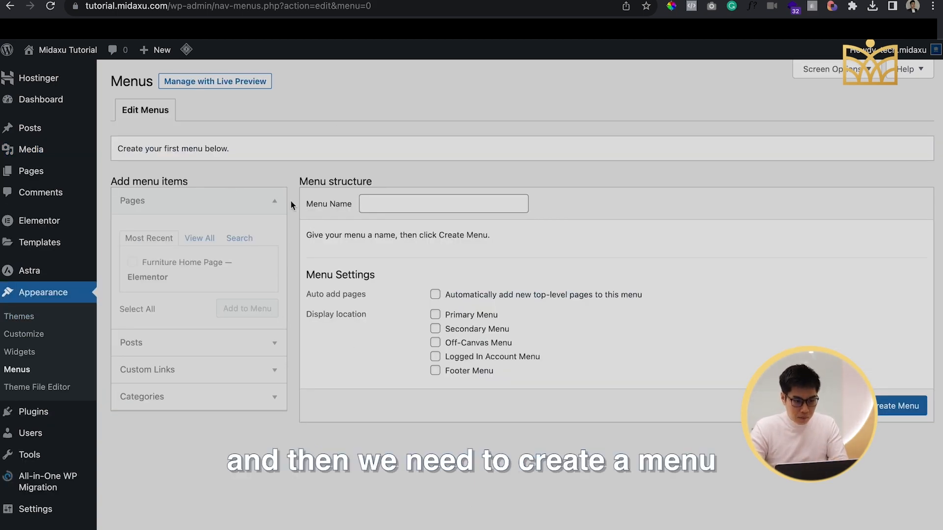
{"action": "left_click", "coordinate": [395, 203]}
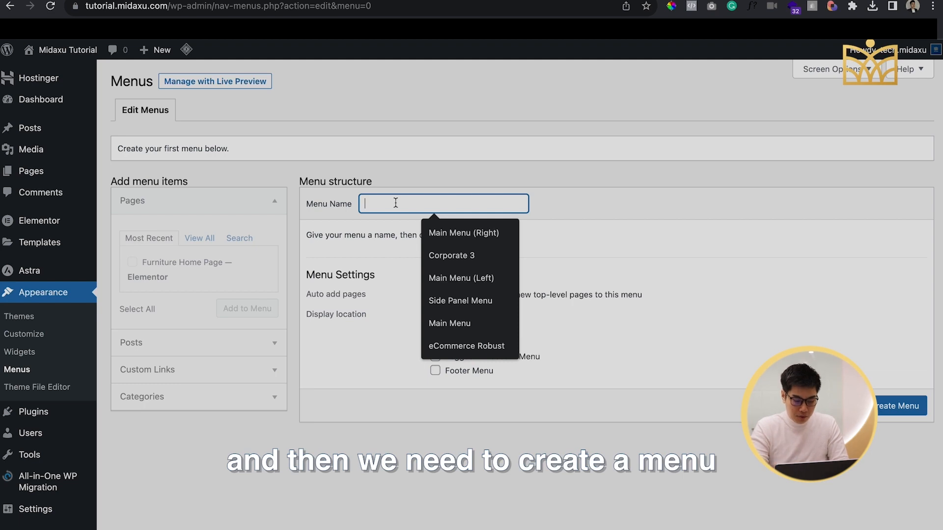
{"action": "type", "text": "Main Mena"}
{"action": "key", "text": "BackSpace"}
{"action": "type", "text": "u"}
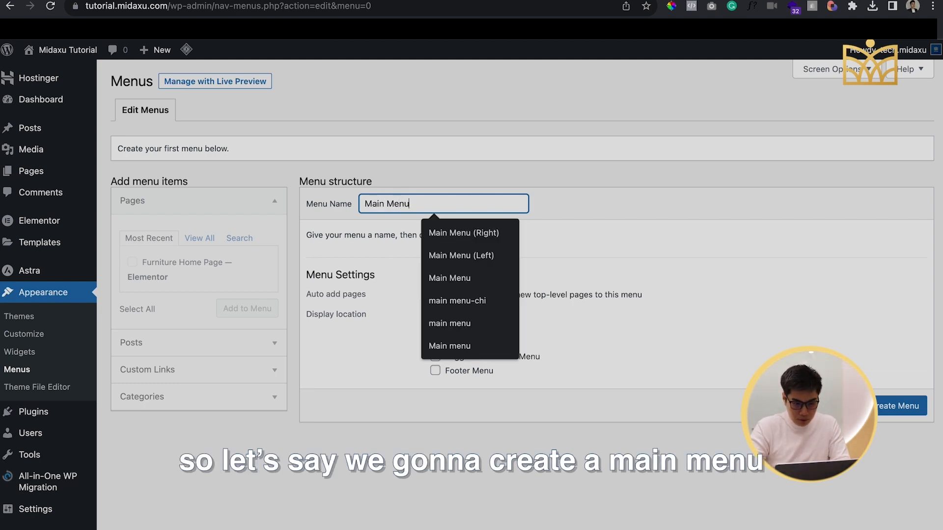
{"action": "left_click", "coordinate": [601, 229]}
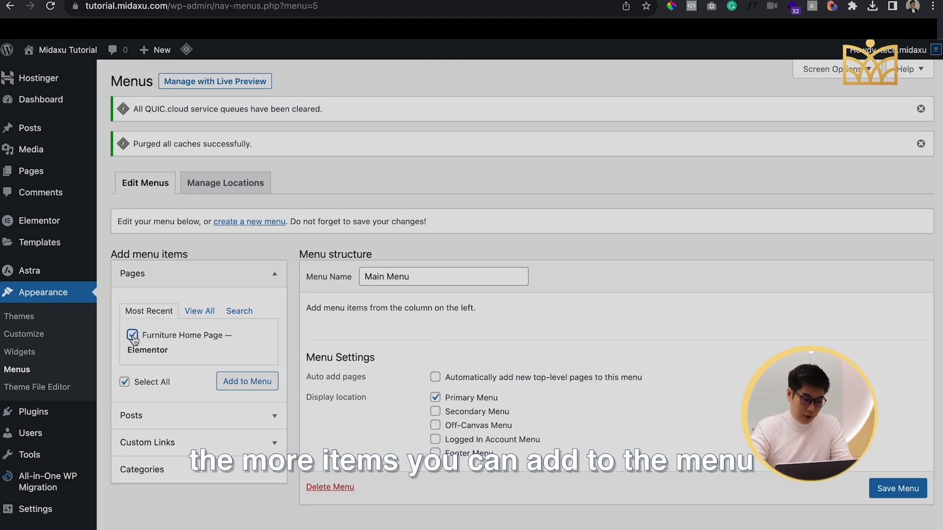
Add custom links Home, Product, TEXTILE, INSPIRATION and ABOUT to the Main Menu, each with # as its URL
{"action": "left_click", "coordinate": [222, 441]}
{"action": "left_click", "coordinate": [197, 366]}
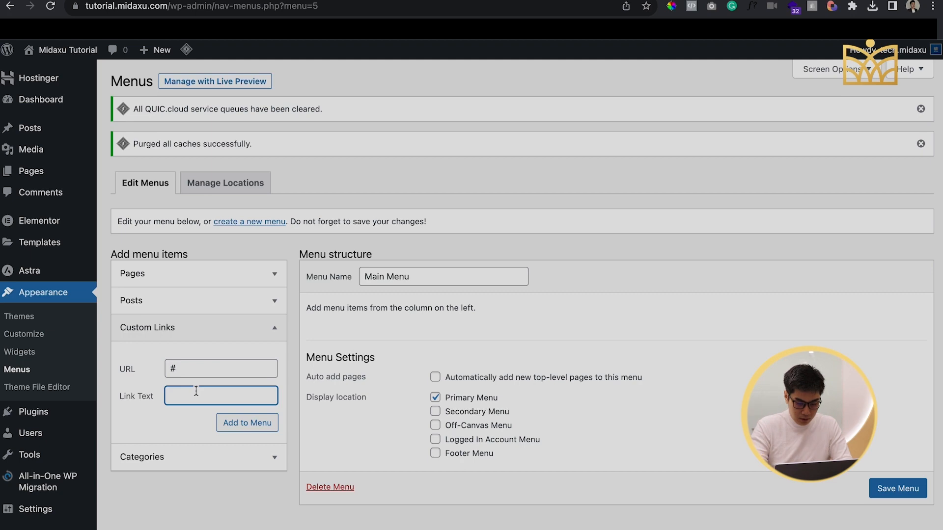
{"action": "left_click", "coordinate": [226, 424]}
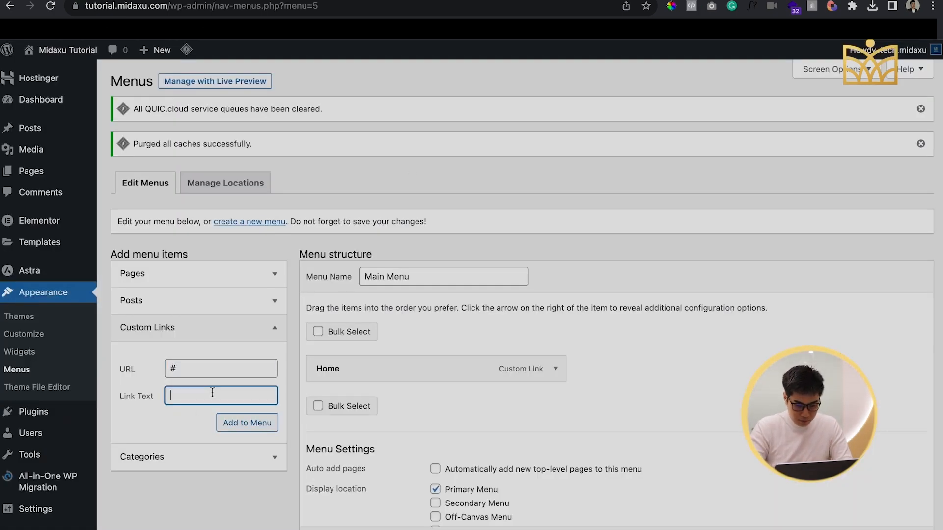
{"action": "left_click", "coordinate": [247, 426]}
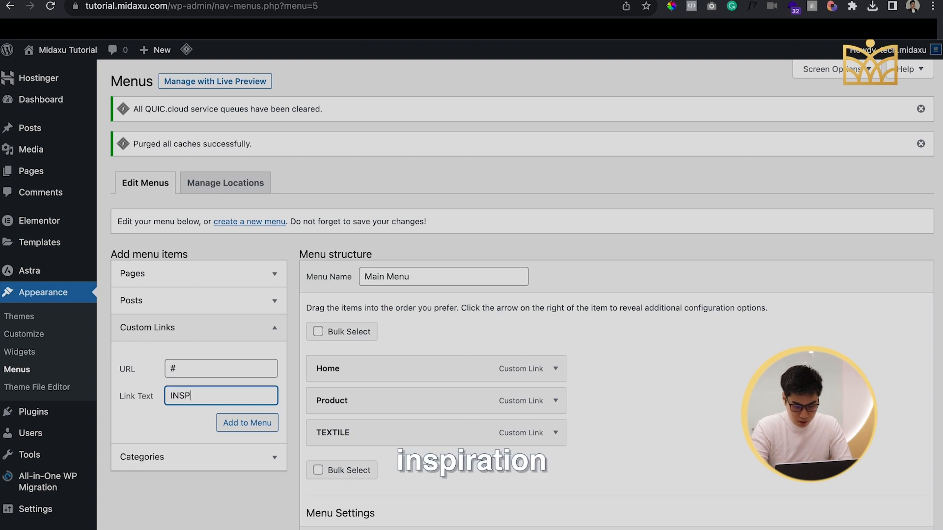
{"action": "left_click", "coordinate": [246, 429]}
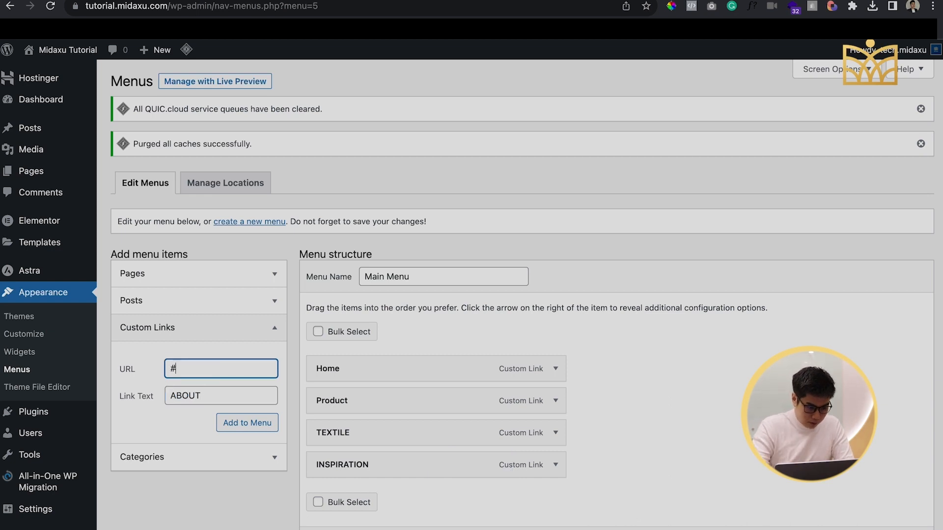
{"action": "left_click", "coordinate": [235, 421]}
Change the navigation label of the Product menu item to PRODUCT
{"action": "left_click", "coordinate": [554, 401]}
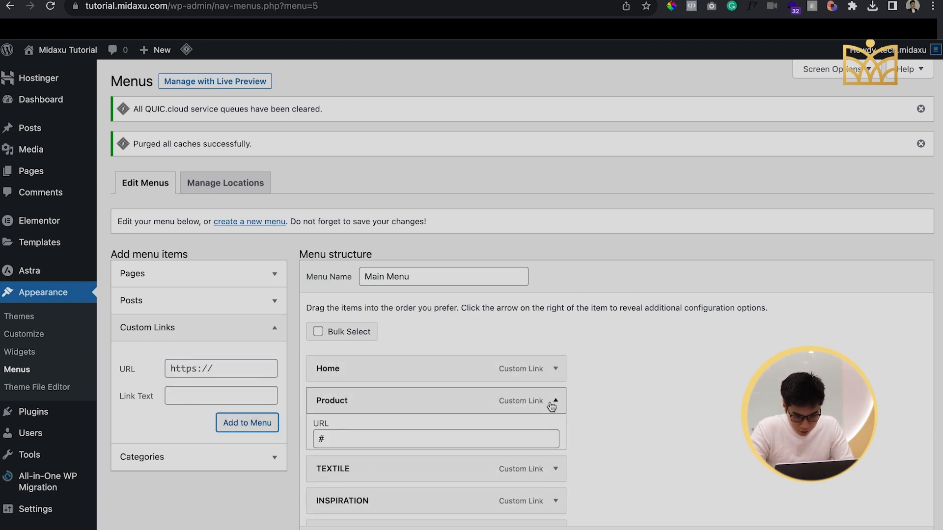
{"action": "type", "text": "PRODUCT"}
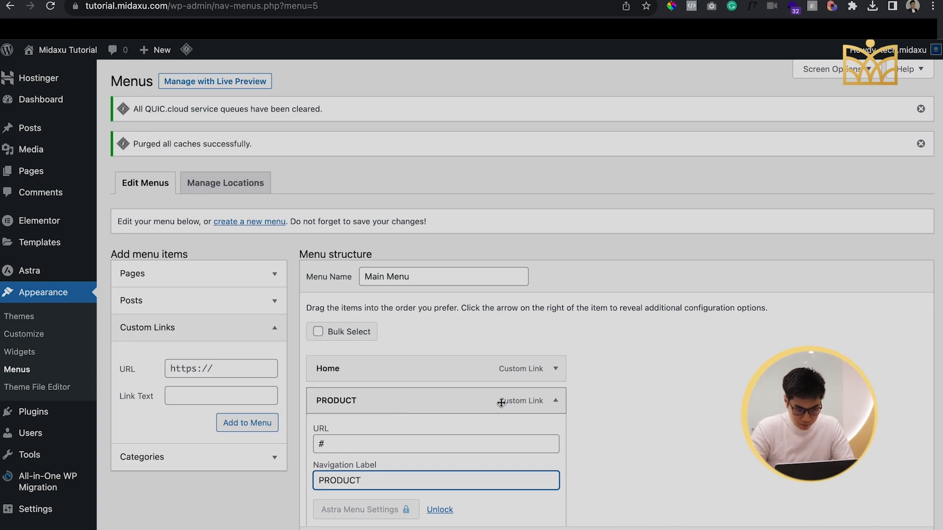
{"action": "left_click", "coordinate": [556, 400]}
Remove the Home item from the Main Menu and save the menu
{"action": "left_click", "coordinate": [556, 368]}
{"action": "left_click", "coordinate": [555, 380]}
{"action": "left_click", "coordinate": [554, 381]}
{"action": "scroll", "coordinate": [554, 382], "scroll_direction": "down", "scroll_amount": 2}
{"action": "left_click", "coordinate": [323, 416]}
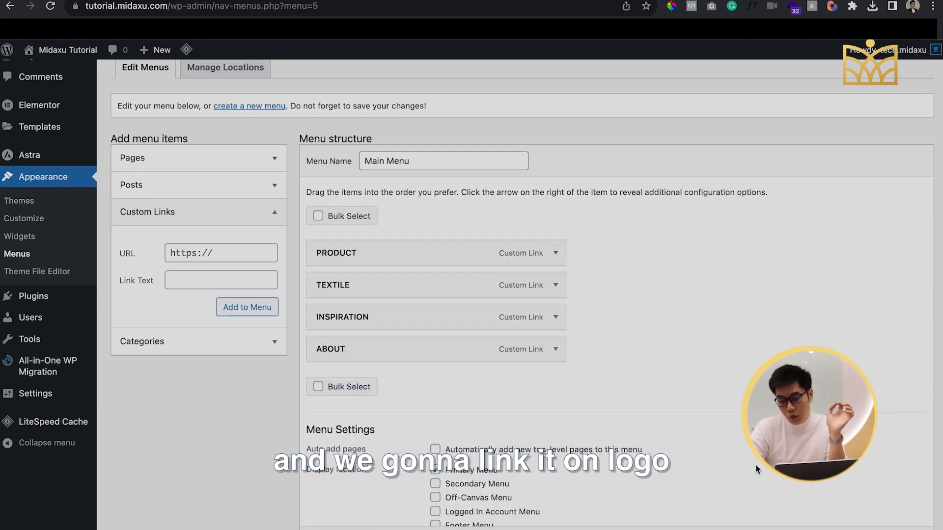
{"action": "scroll", "coordinate": [735, 449], "scroll_direction": "down", "scroll_amount": 1}
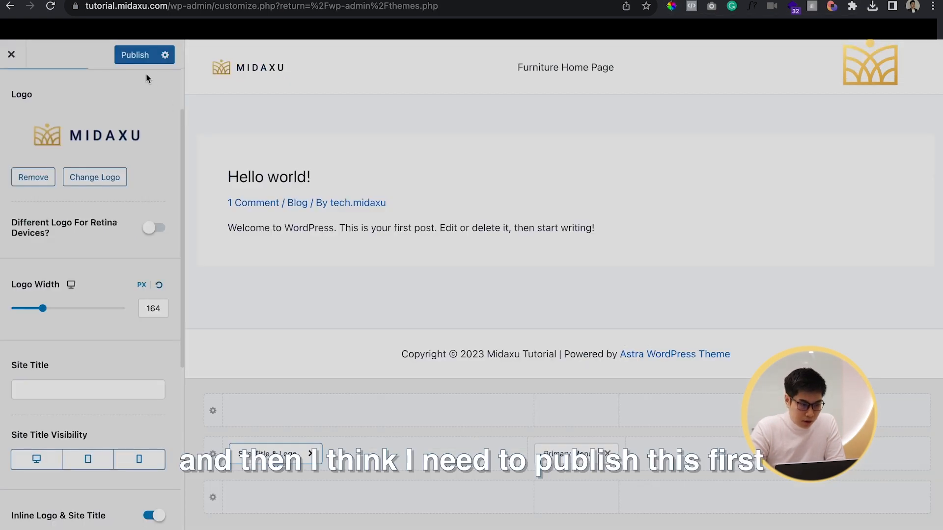
Publish the pending header changes in the theme customizer and reload the page
{"action": "left_click", "coordinate": [140, 56]}
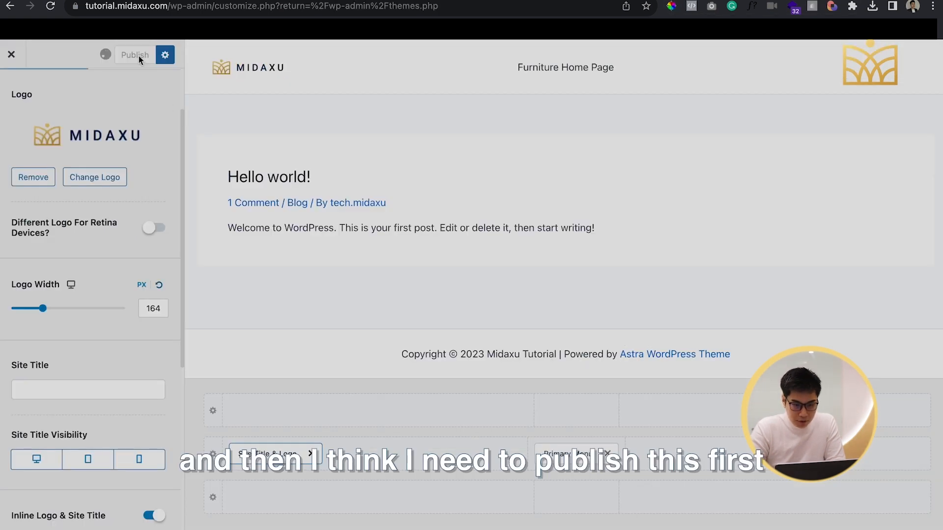
{"action": "left_click", "coordinate": [50, 6]}
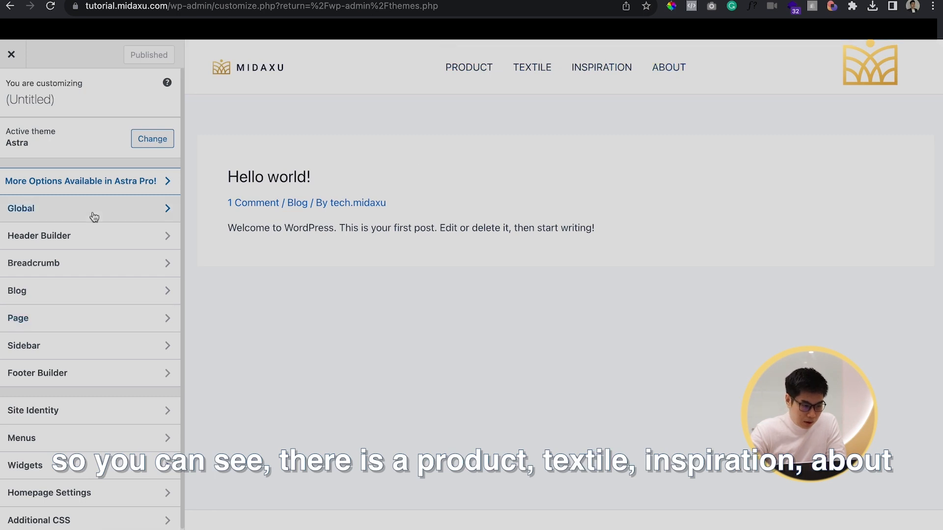
Add a Search element to the right section of the header's middle row in the Header Builder
{"action": "left_click", "coordinate": [91, 244]}
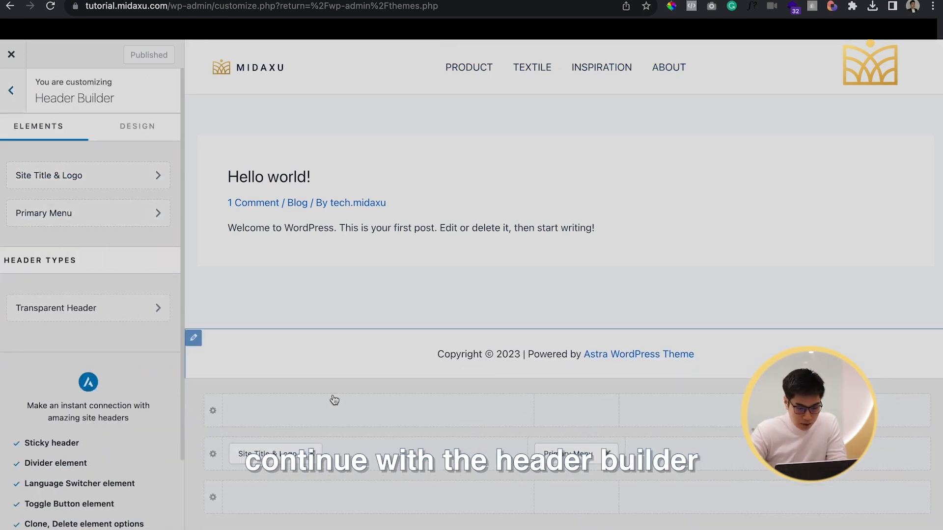
{"action": "left_click", "coordinate": [877, 459]}
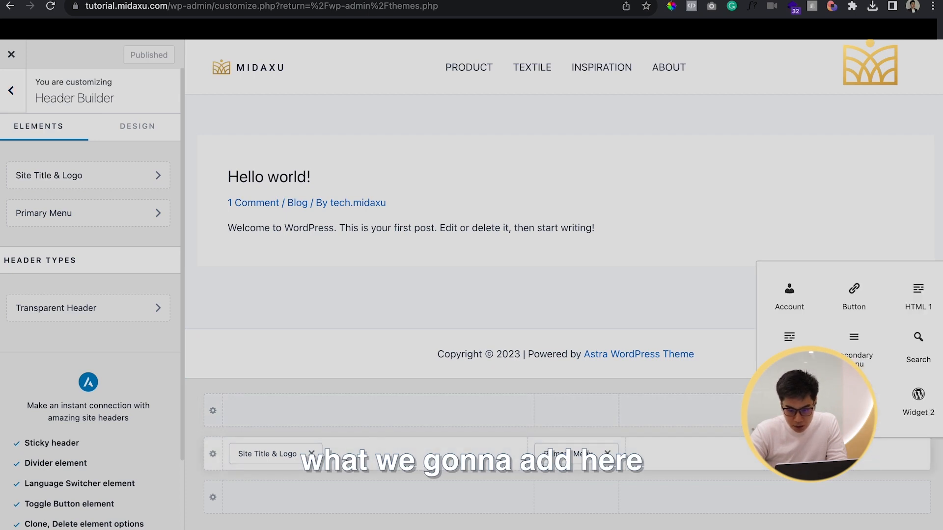
{"action": "left_click", "coordinate": [907, 364]}
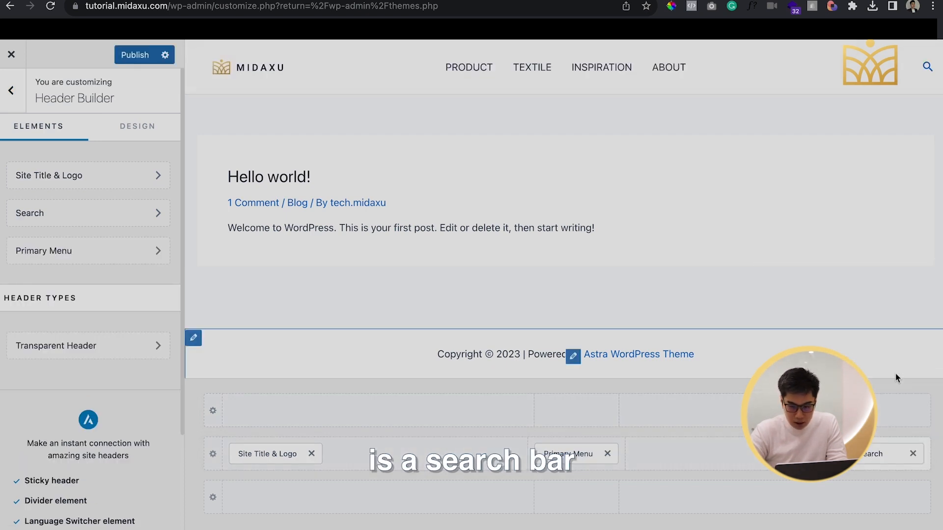
Set the header Search element's margin to 20 px on all sides and its icon color to black
{"action": "left_click", "coordinate": [879, 455]}
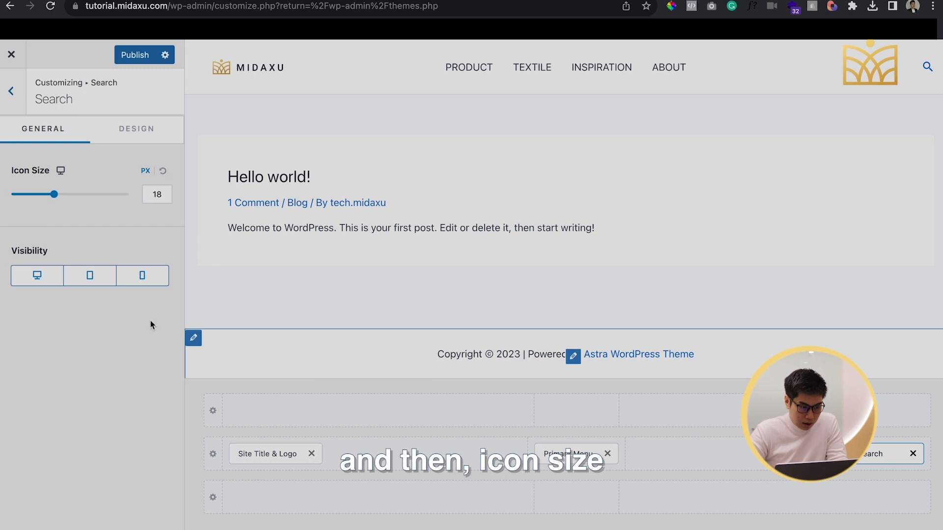
{"action": "left_click", "coordinate": [137, 144]}
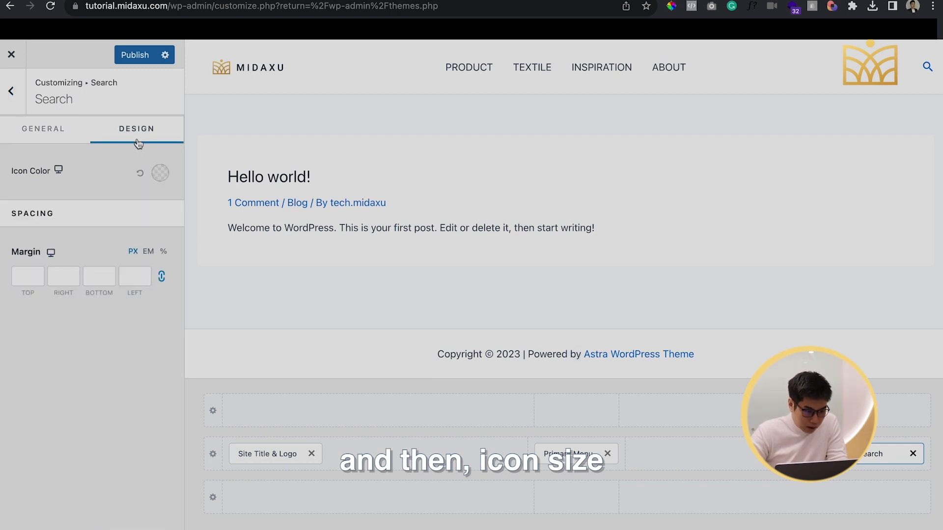
{"action": "left_click", "coordinate": [136, 277]}
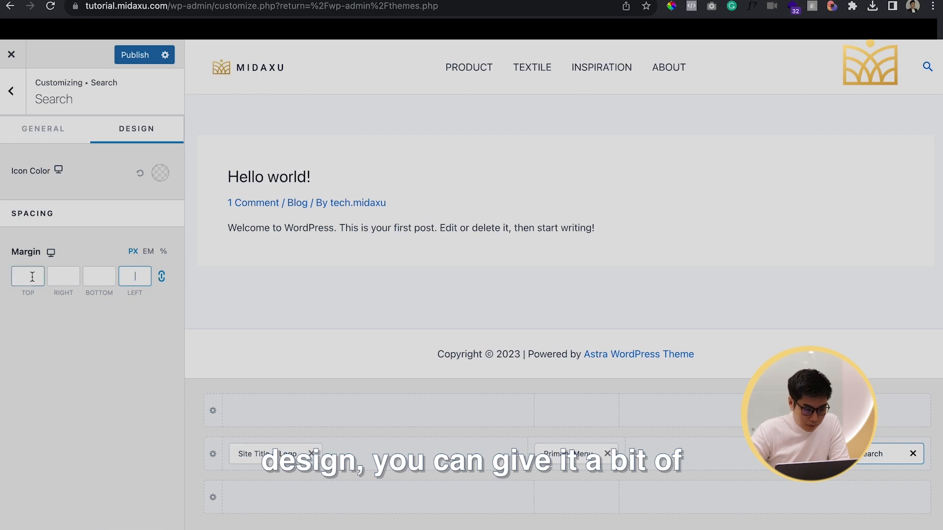
{"action": "left_click", "coordinate": [63, 276]}
{"action": "type", "text": "2"}
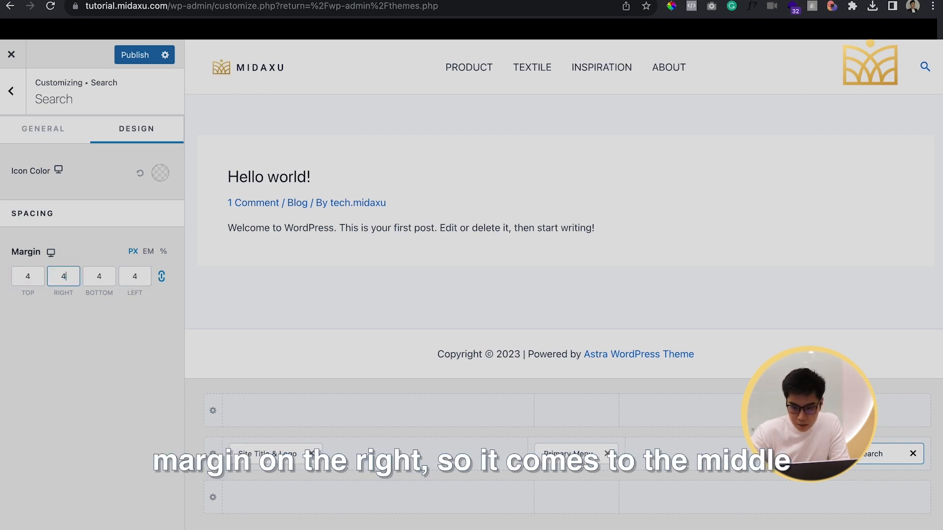
{"action": "key", "text": "BackSpace"}
{"action": "type", "text": "15"}
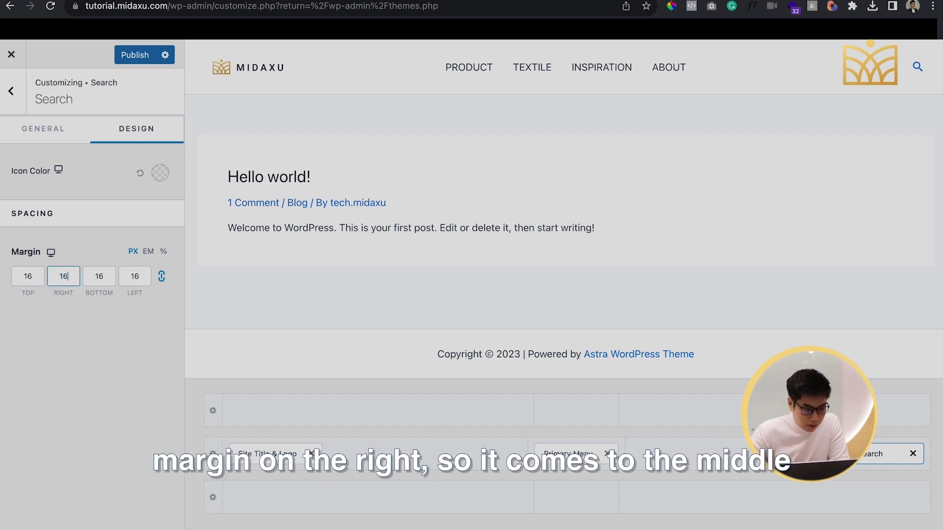
{"action": "key", "text": "Down"}
{"action": "key", "text": "Down"}
{"action": "key", "text": "Down"}
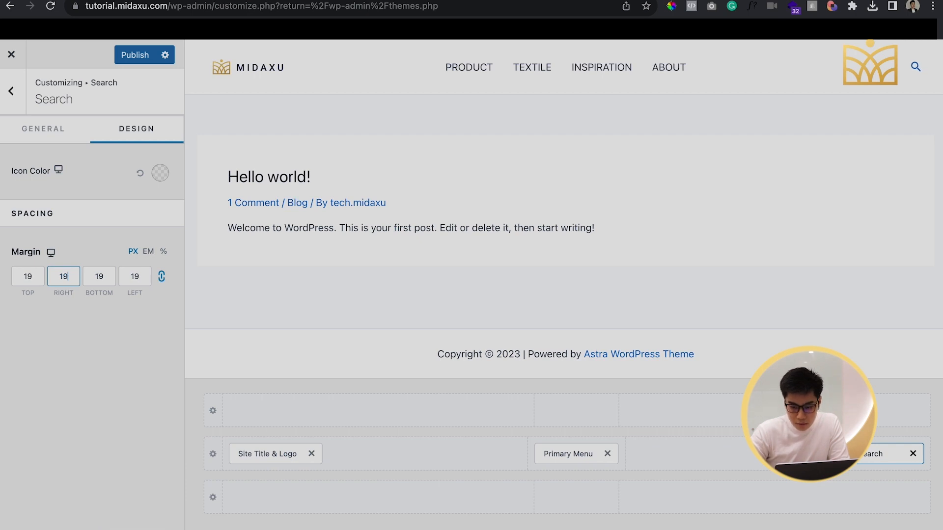
{"action": "key", "text": "Up"}
{"action": "key", "text": "Up"}
{"action": "key", "text": "Down"}
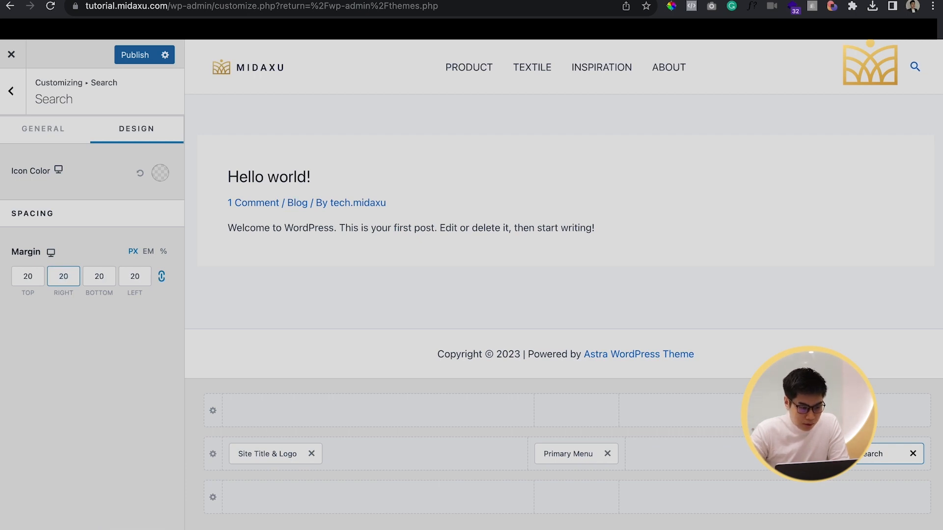
{"action": "left_click", "coordinate": [161, 174]}
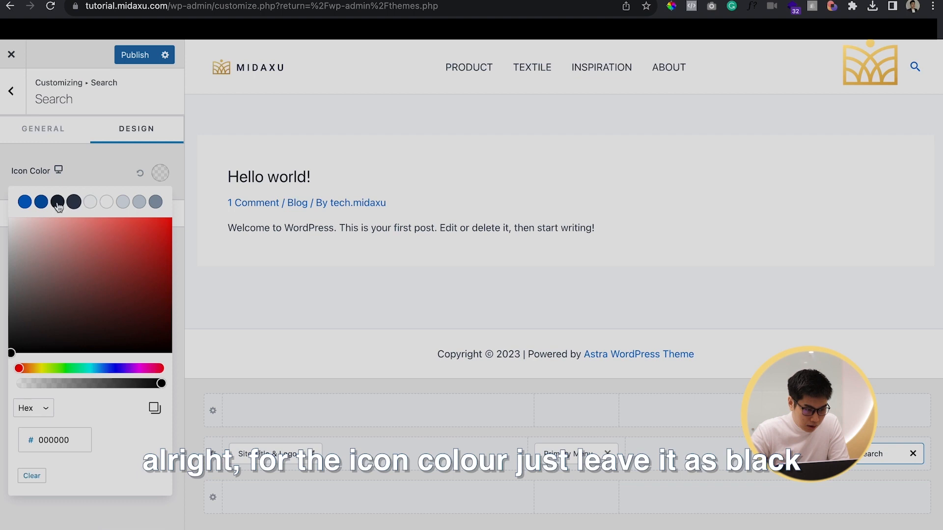
{"action": "left_click_drag", "start_coordinate": [60, 334], "coordinate": [1, 397]}
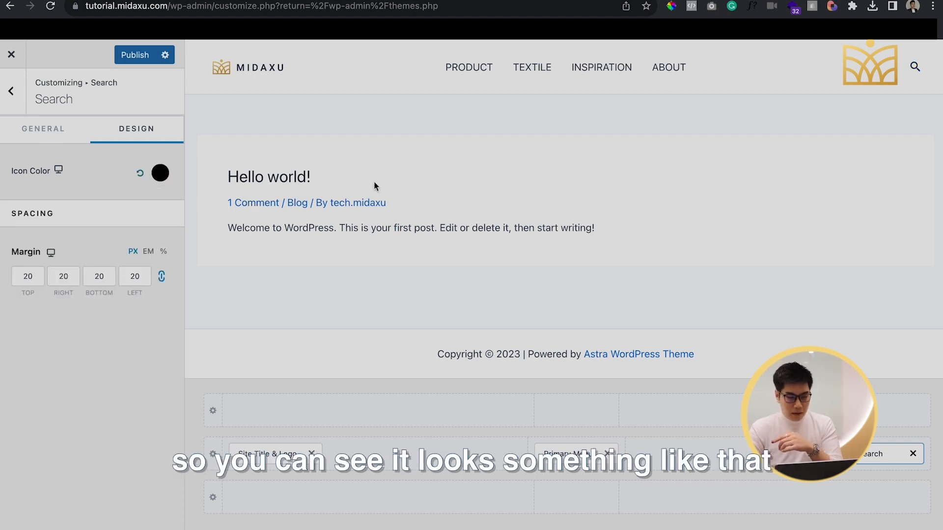
Set the Primary Menu's font family to Roboto with the font weight Normal 400
{"action": "left_click", "coordinate": [570, 453]}
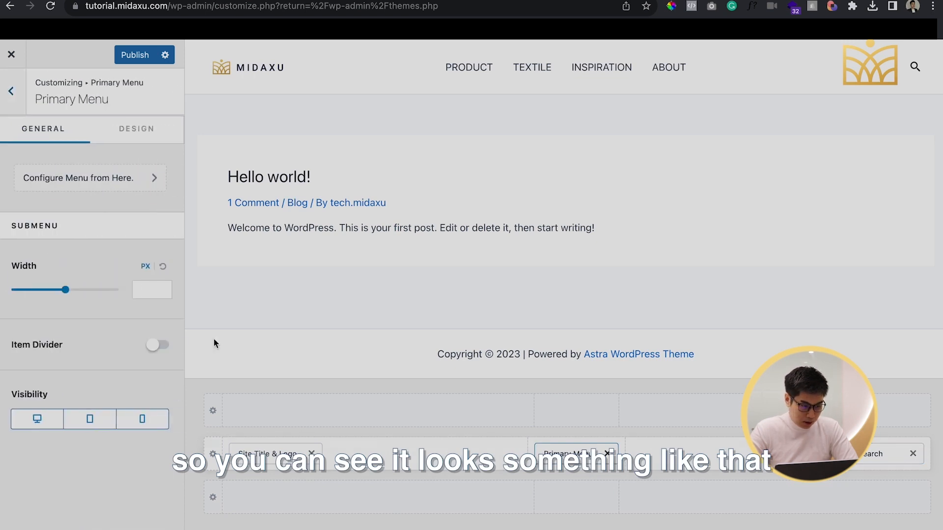
{"action": "left_click", "coordinate": [133, 129]}
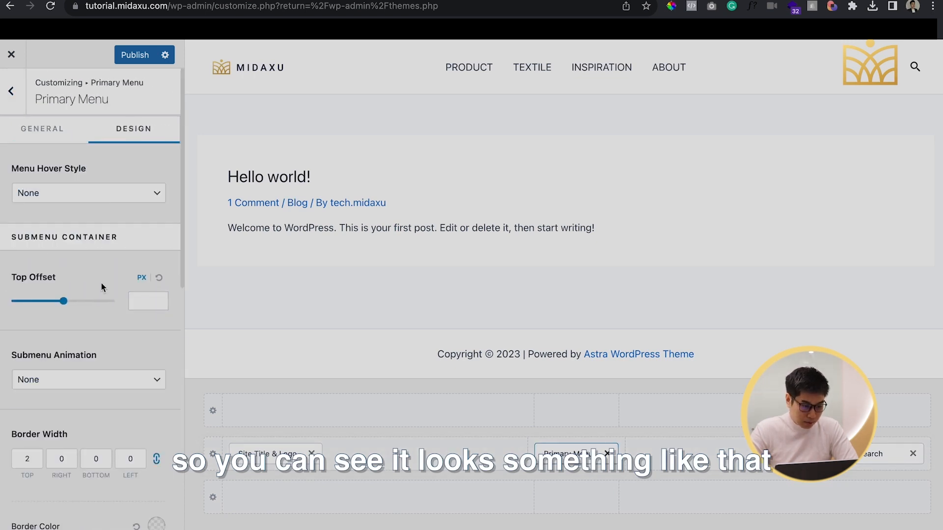
{"action": "scroll", "coordinate": [101, 283], "scroll_direction": "down", "scroll_amount": 5}
{"action": "scroll", "coordinate": [102, 280], "scroll_direction": "down", "scroll_amount": 6}
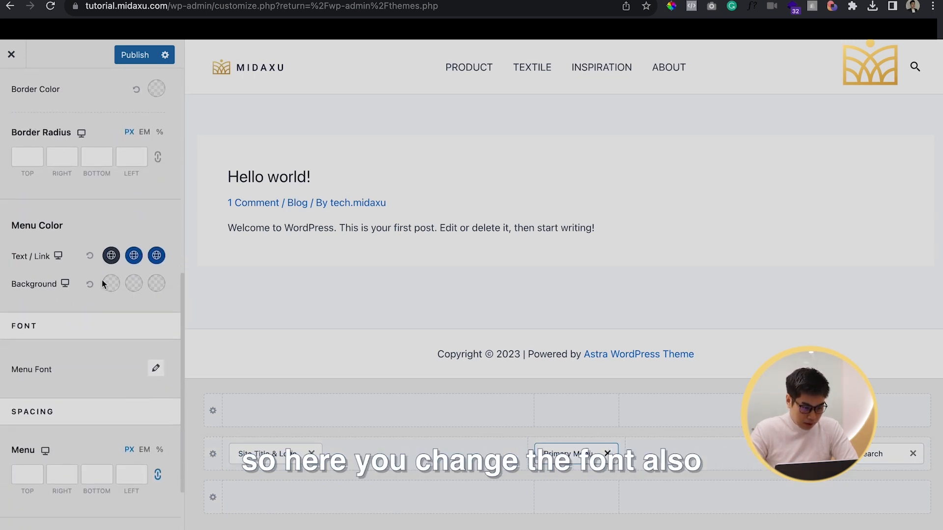
{"action": "left_click", "coordinate": [157, 296]}
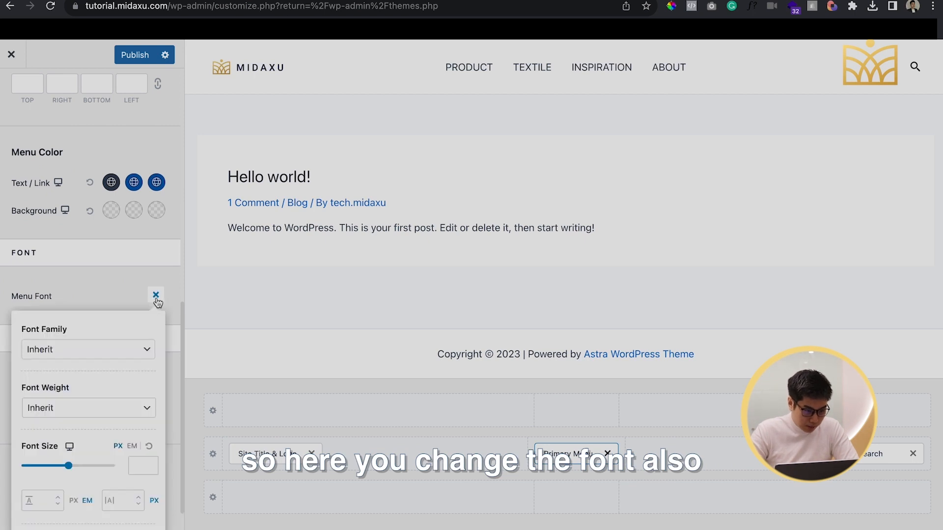
{"action": "left_click", "coordinate": [134, 352]}
{"action": "left_click", "coordinate": [118, 371]}
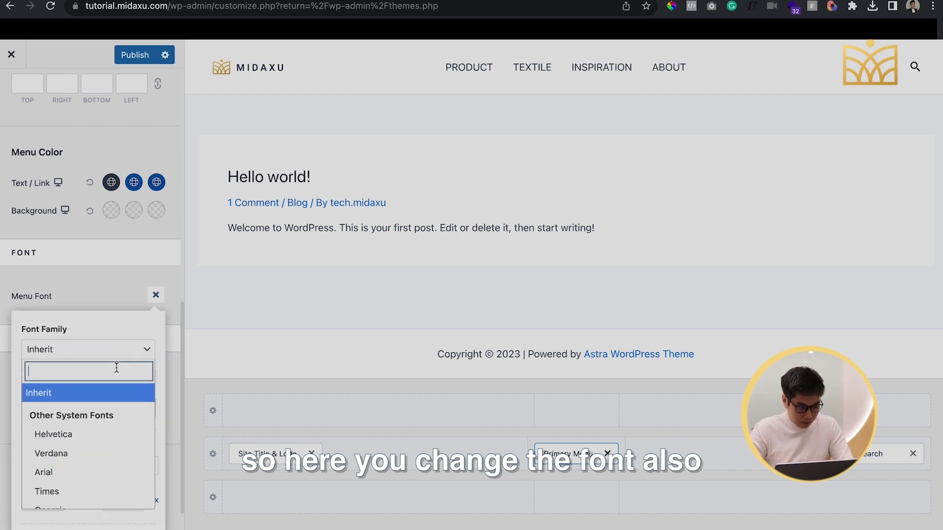
{"action": "type", "text": "robo"}
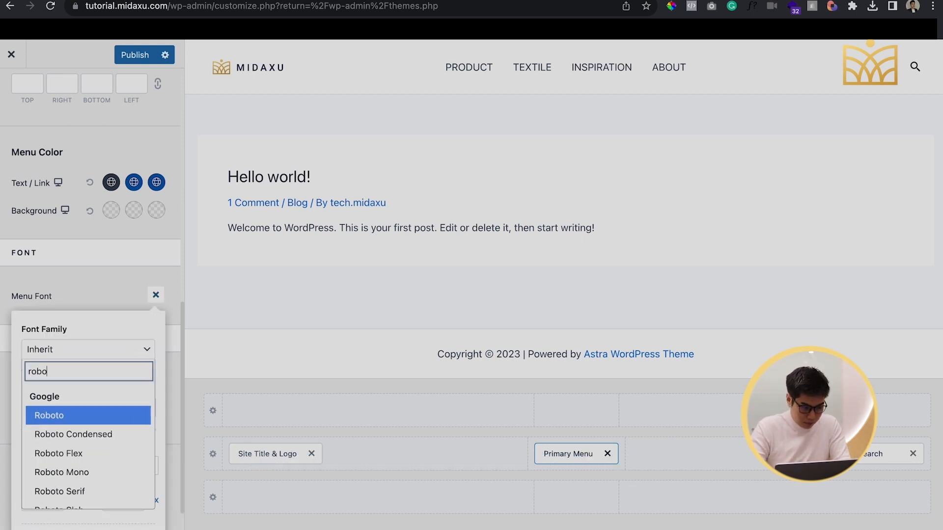
{"action": "left_click", "coordinate": [82, 415]}
{"action": "left_click", "coordinate": [106, 415]}
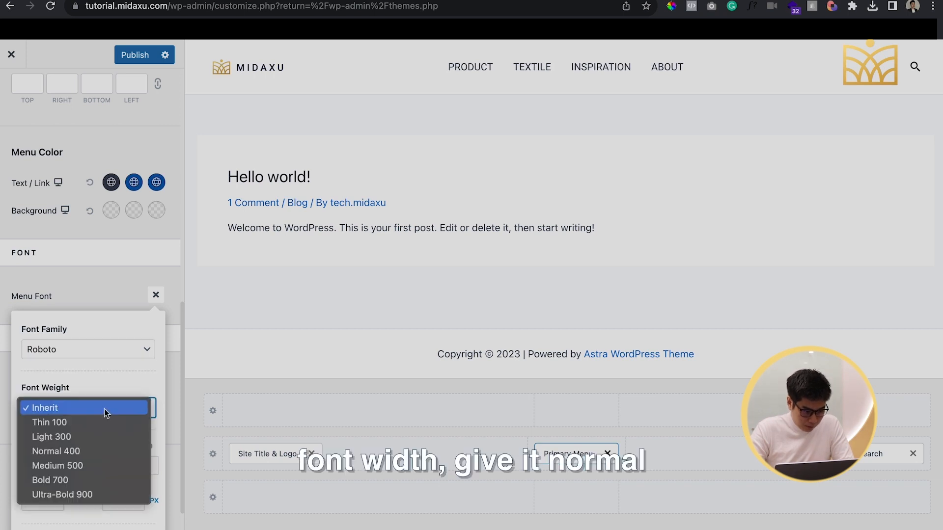
{"action": "left_click", "coordinate": [95, 447]}
Set the Primary Menu font's letter spacing to 2 px and close the font options
{"action": "scroll", "coordinate": [94, 447], "scroll_direction": "down", "scroll_amount": 2}
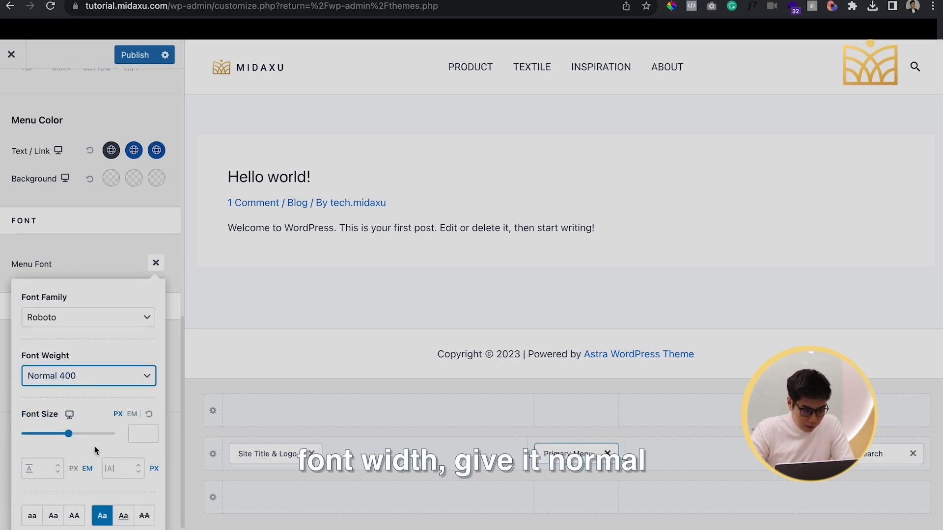
{"action": "left_click", "coordinate": [110, 464]}
{"action": "left_click", "coordinate": [138, 468]}
{"action": "left_click", "coordinate": [140, 460]}
{"action": "left_click", "coordinate": [140, 461]}
{"action": "left_click", "coordinate": [140, 461]}
{"action": "left_click", "coordinate": [140, 461]}
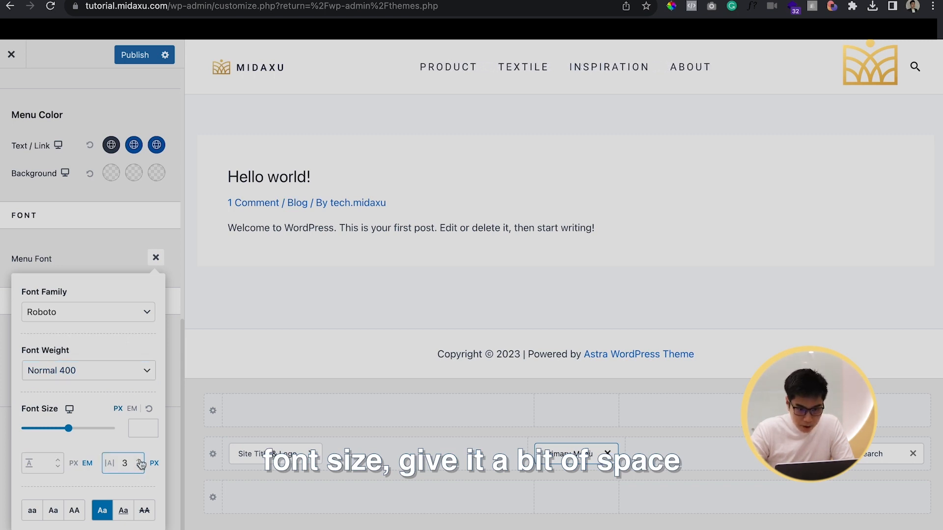
{"action": "left_click", "coordinate": [140, 462]}
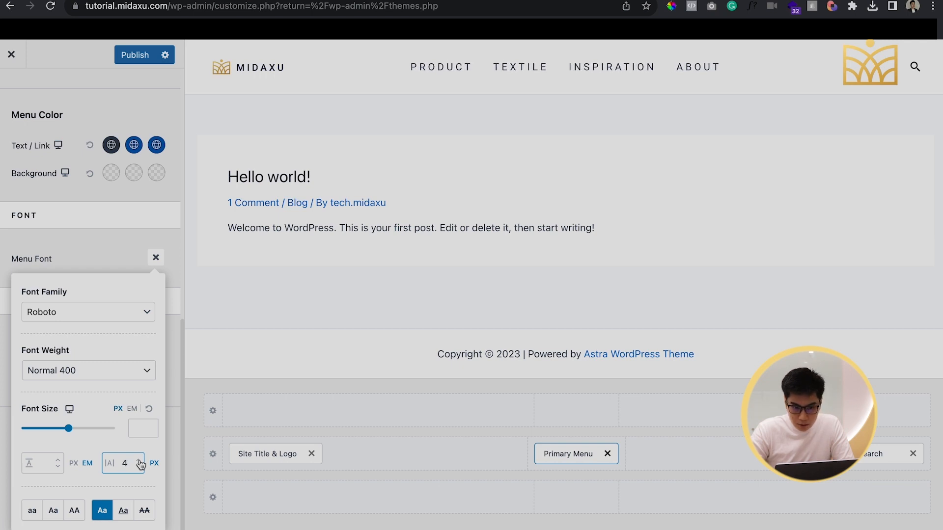
{"action": "left_click", "coordinate": [139, 467]}
{"action": "left_click", "coordinate": [139, 467]}
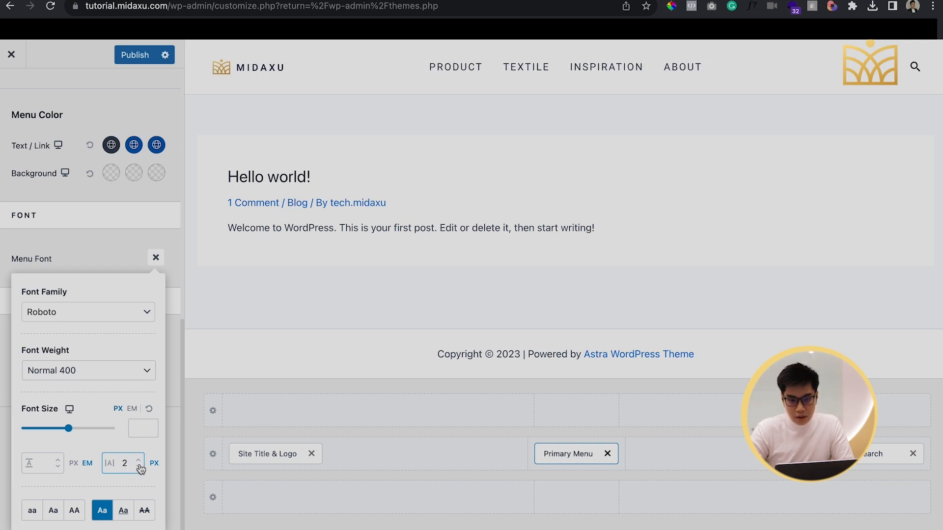
{"action": "left_click", "coordinate": [94, 231]}
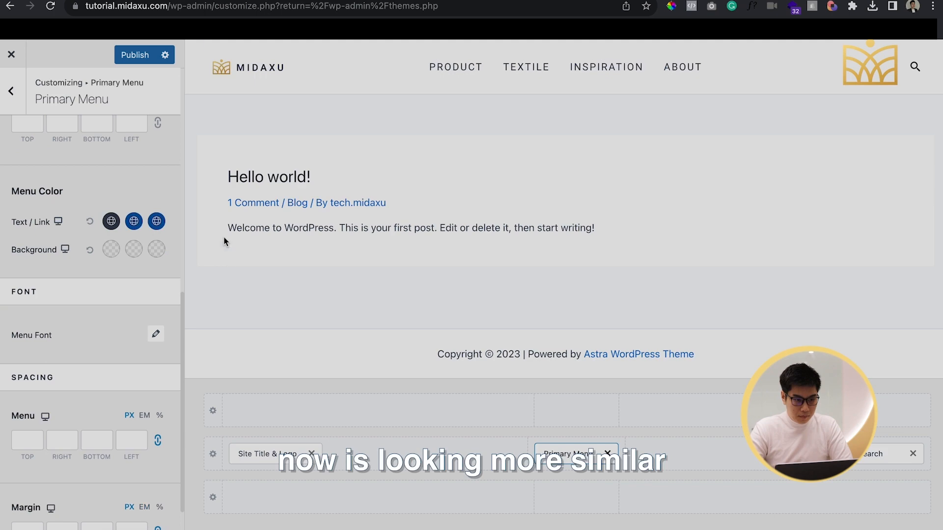
Set the Primary Menu's font size to 16 px
{"action": "left_click", "coordinate": [219, 10]}
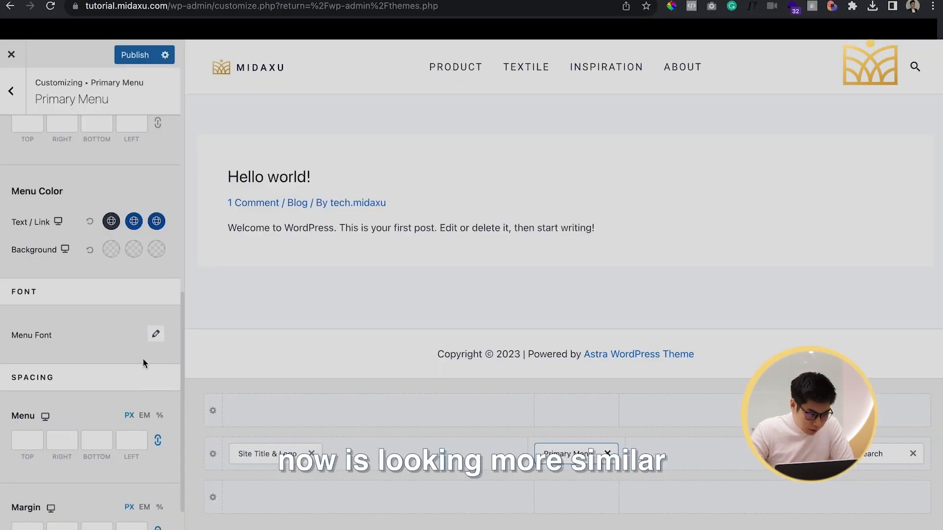
{"action": "scroll", "coordinate": [143, 362], "scroll_direction": "down", "scroll_amount": 1}
{"action": "scroll", "coordinate": [143, 363], "scroll_direction": "up", "scroll_amount": 10}
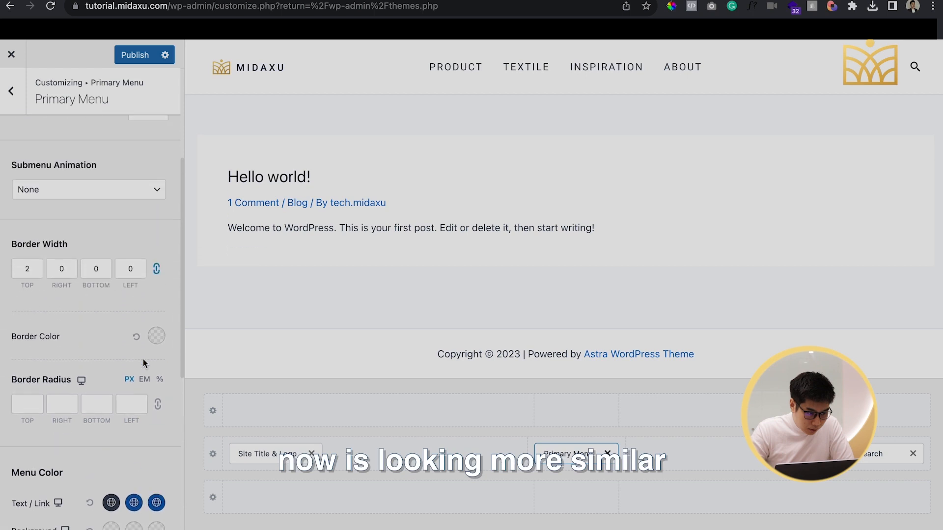
{"action": "scroll", "coordinate": [143, 364], "scroll_direction": "down", "scroll_amount": 10}
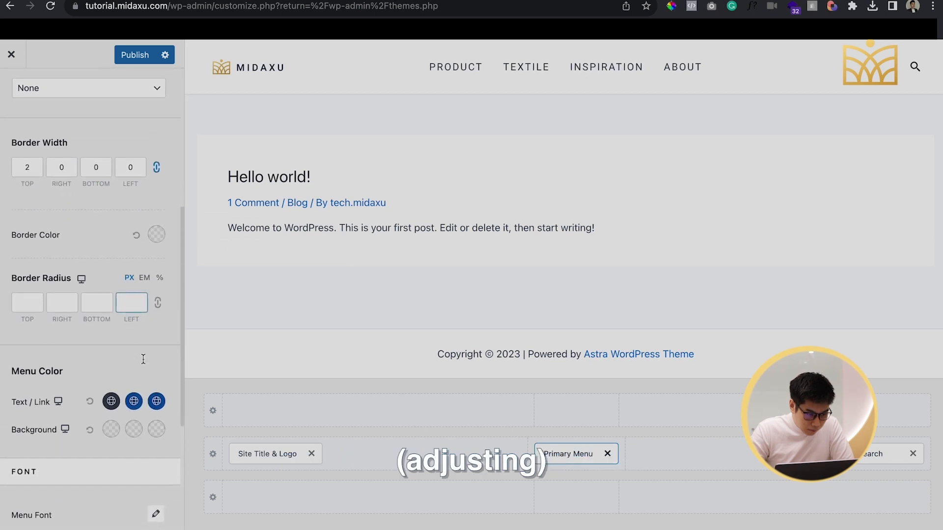
{"action": "scroll", "coordinate": [143, 364], "scroll_direction": "down", "scroll_amount": 2}
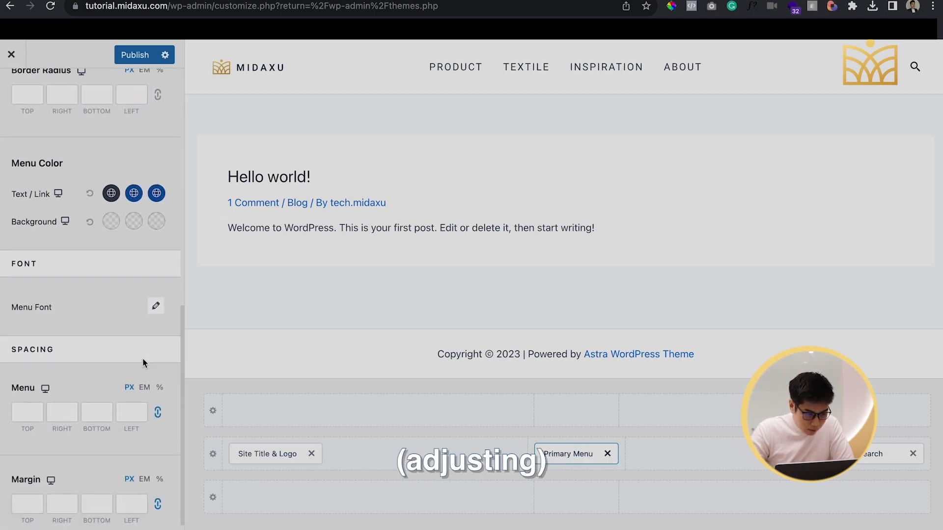
{"action": "left_click", "coordinate": [156, 305]}
{"action": "scroll", "coordinate": [133, 425], "scroll_direction": "down", "scroll_amount": 1}
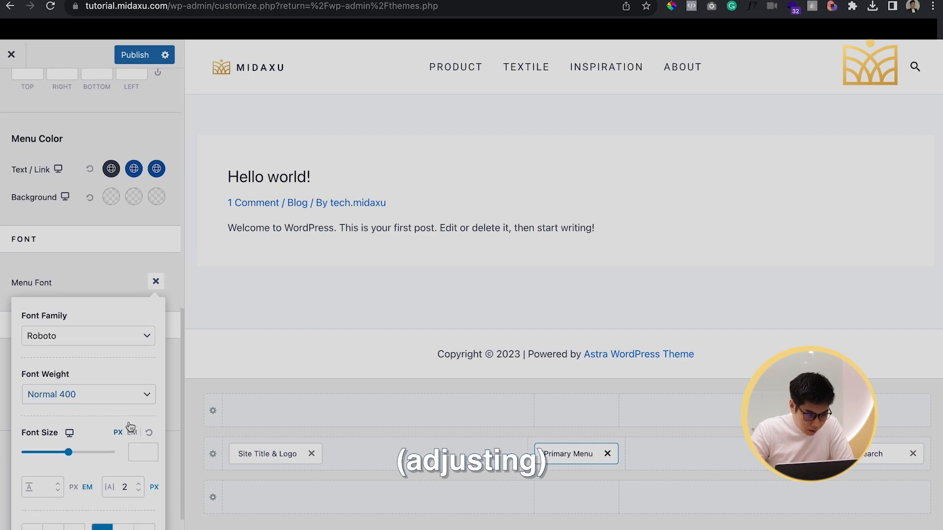
{"action": "left_click_drag", "start_coordinate": [70, 457], "coordinate": [28, 457]}
{"action": "left_click", "coordinate": [151, 449]}
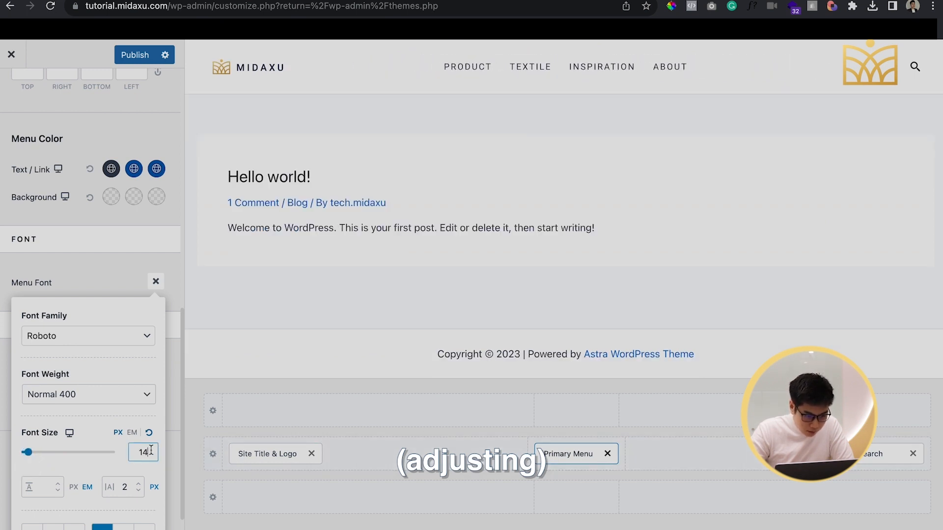
{"action": "key", "text": "Up"}
{"action": "key", "text": "Up"}
{"action": "key", "text": "Up"}
{"action": "key", "text": "Up"}
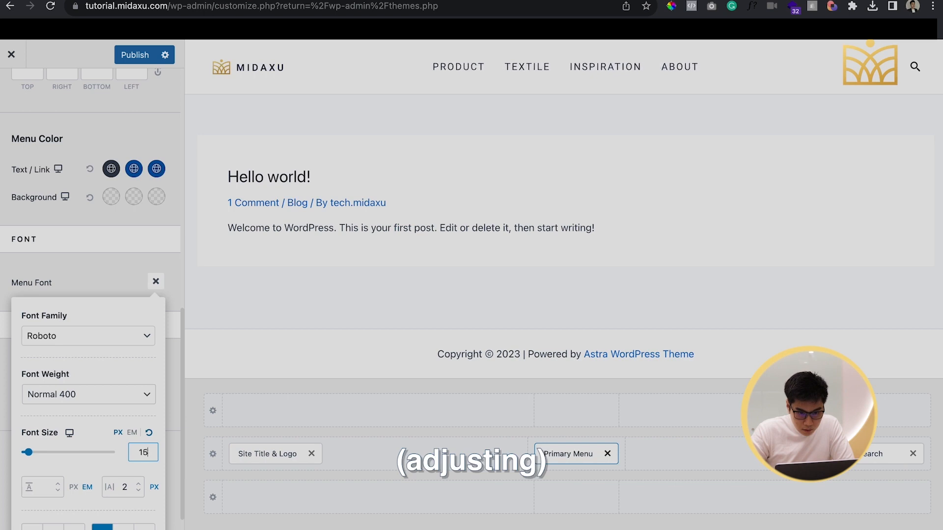
{"action": "key", "text": "Down"}
{"action": "key", "text": "Down"}
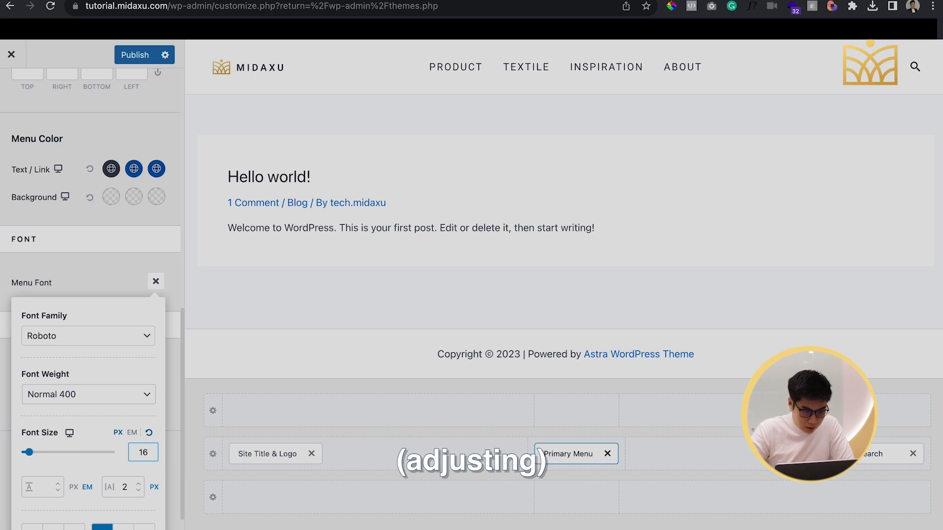
Set the Primary Menu's font weight to Medium 500 and close the font options
{"action": "scroll", "coordinate": [103, 475], "scroll_direction": "down", "scroll_amount": 1}
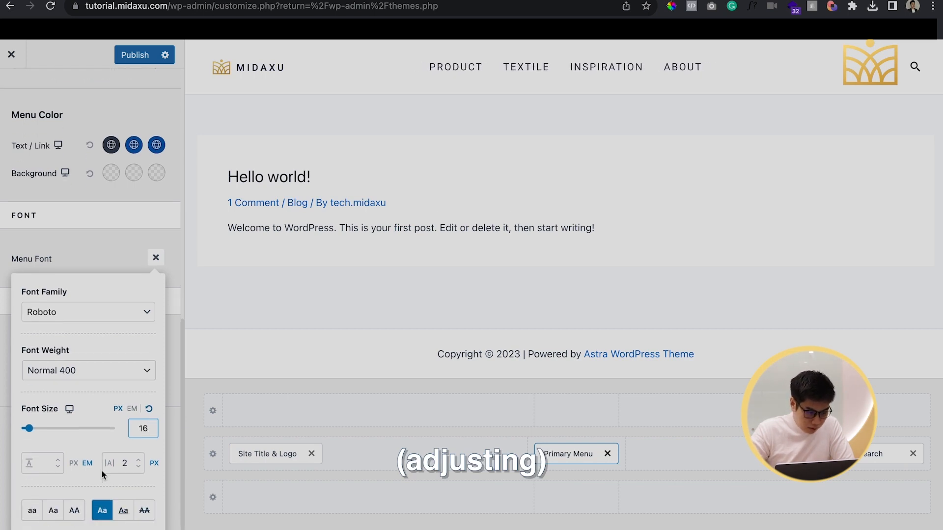
{"action": "left_click", "coordinate": [107, 377]}
{"action": "left_click", "coordinate": [98, 384]}
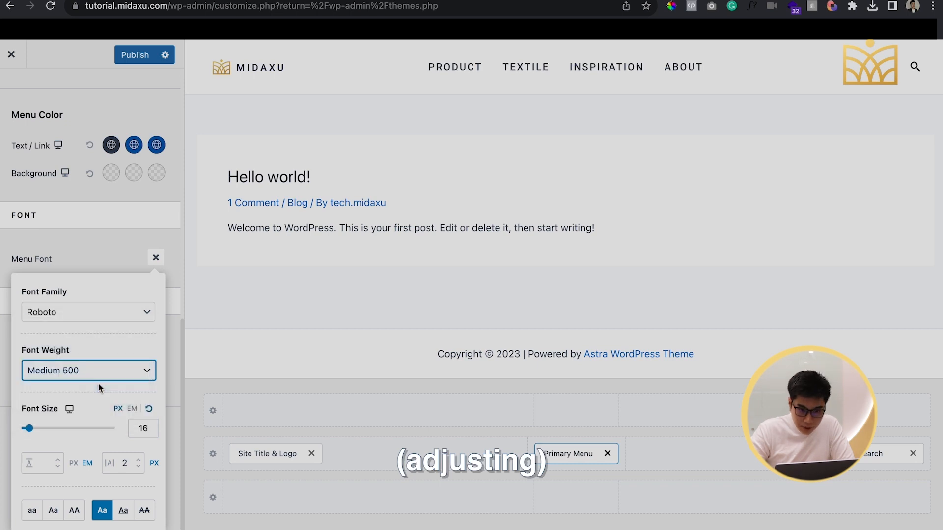
{"action": "left_click", "coordinate": [99, 236]}
Set the Primary Menu's normal text/link color to black
{"action": "scroll", "coordinate": [105, 245], "scroll_direction": "up", "scroll_amount": 3}
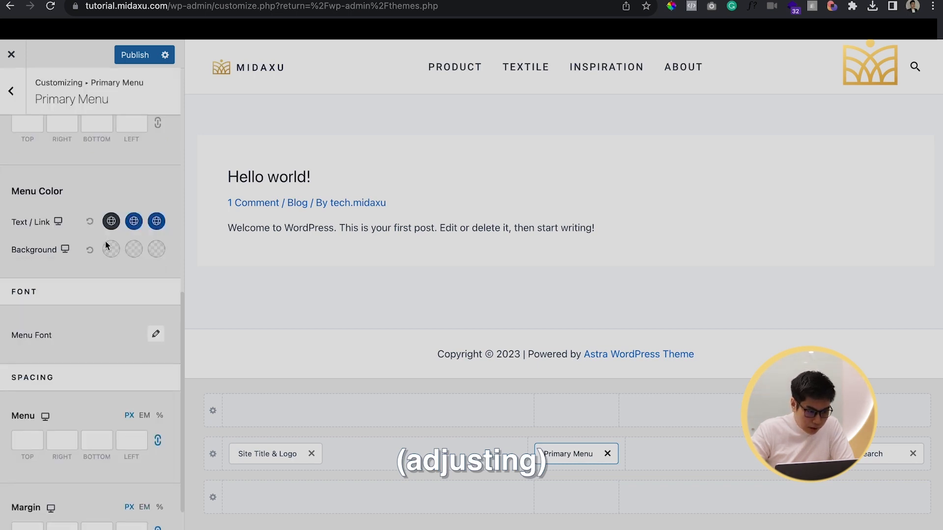
{"action": "left_click", "coordinate": [108, 251]}
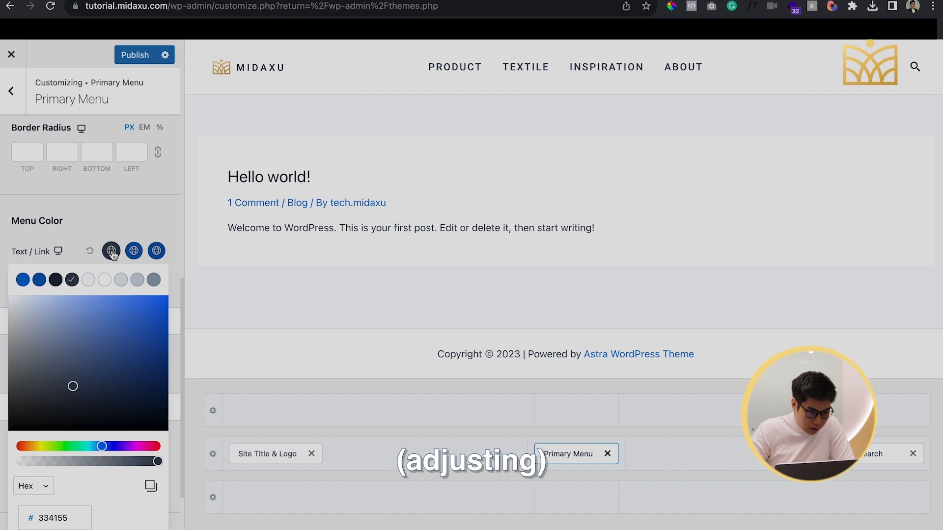
{"action": "mouse_move", "coordinate": [56, 333]}
{"action": "left_mouse_down"}
{"action": "mouse_move", "coordinate": [38, 392]}
{"action": "mouse_move", "coordinate": [5, 433]}
{"action": "mouse_move", "coordinate": [1, 471]}
{"action": "left_mouse_up"}
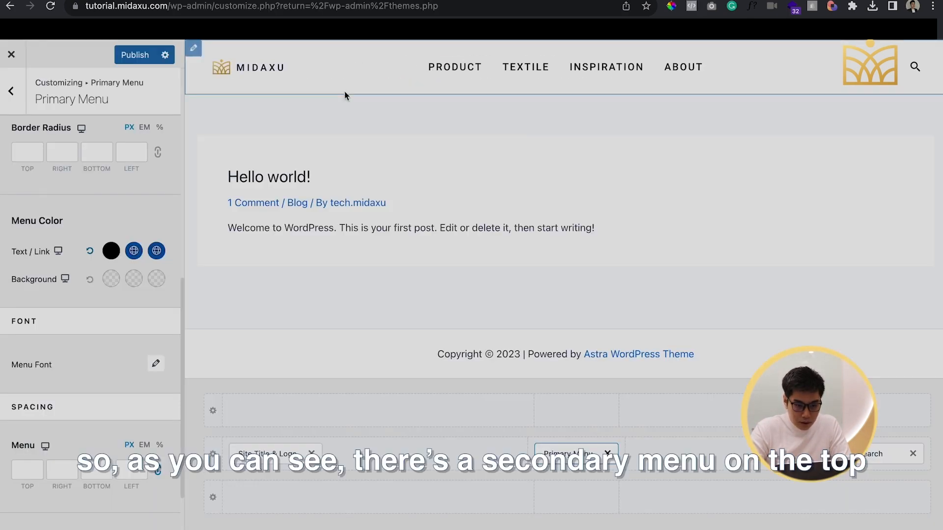
Set the Primary Menu's font size to 14 px and close the font options
{"action": "left_click", "coordinate": [157, 364]}
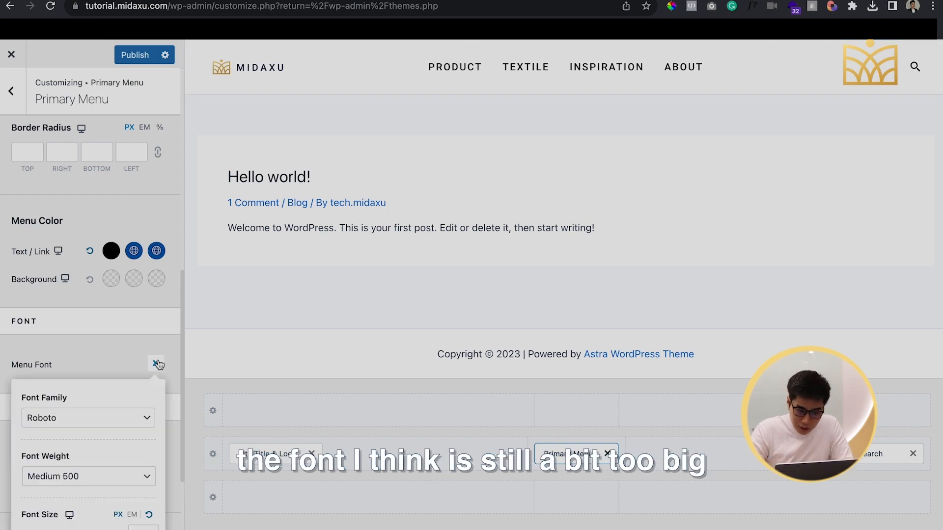
{"action": "scroll", "coordinate": [96, 459], "scroll_direction": "down", "scroll_amount": 2}
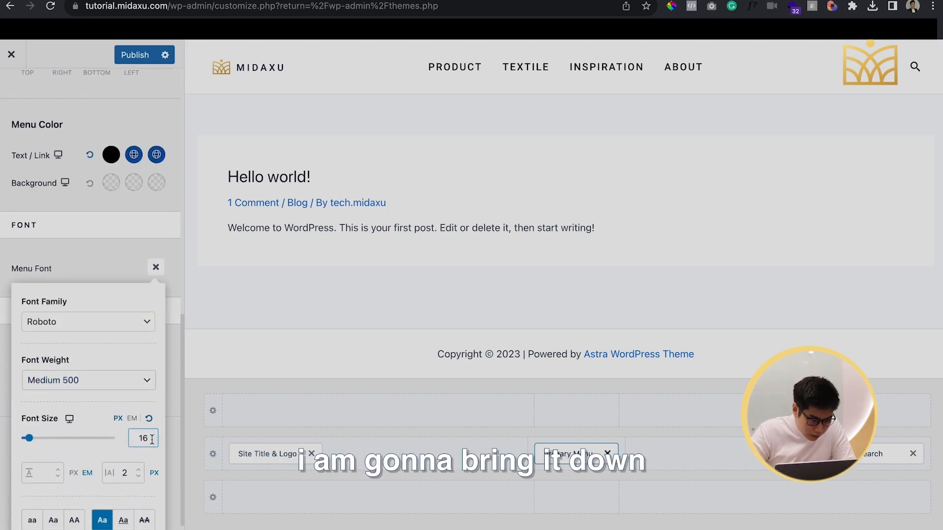
{"action": "key", "text": "Down"}
{"action": "key", "text": "Down"}
{"action": "key", "text": "Down"}
{"action": "key", "text": "Down"}
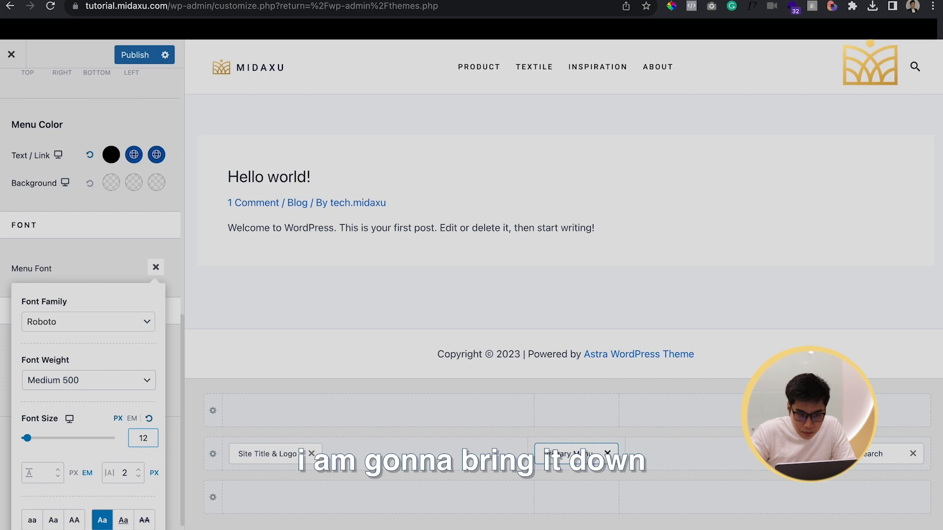
{"action": "key", "text": "Up"}
{"action": "key", "text": "Up"}
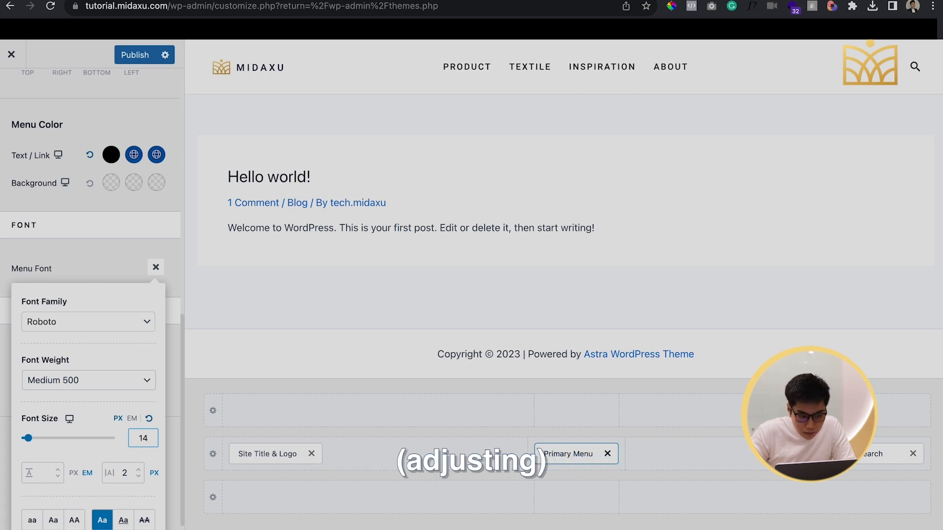
{"action": "left_click", "coordinate": [103, 267]}
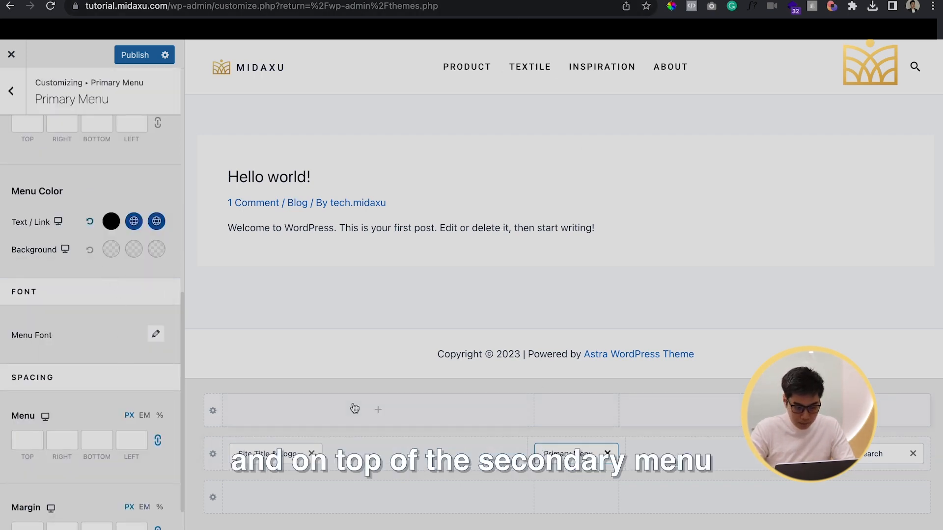
Add a Secondary Menu element to the center section of the header's upper row and open its settings
{"action": "left_click", "coordinate": [577, 419]}
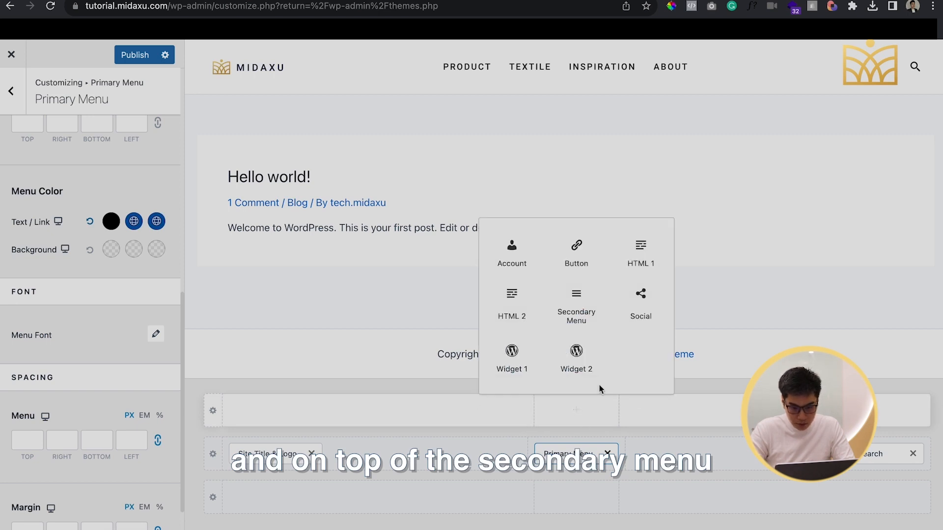
{"action": "left_click", "coordinate": [574, 294]}
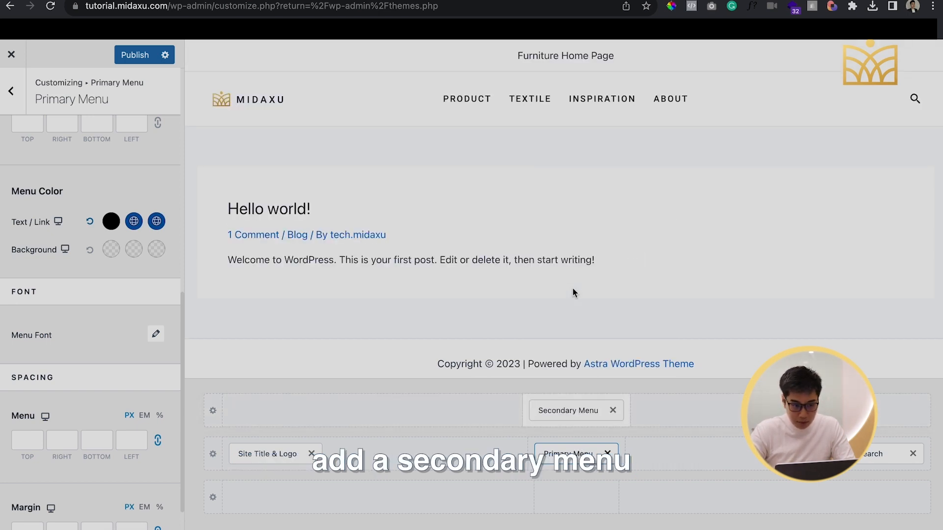
{"action": "left_click", "coordinate": [577, 413]}
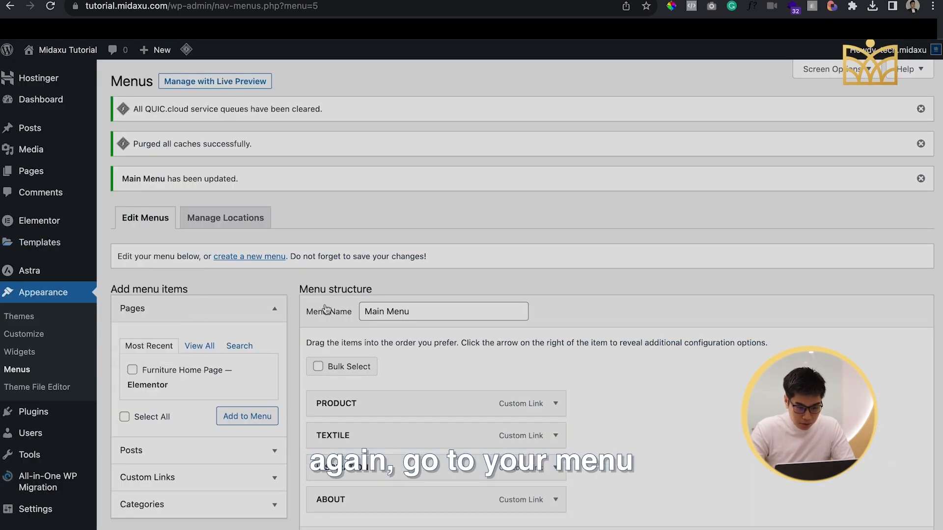
Create a new menu named Secondary Menu and assign it to the Secondary Menu display location
{"action": "scroll", "coordinate": [269, 197], "scroll_direction": "down", "scroll_amount": 3}
{"action": "left_click", "coordinate": [259, 154]}
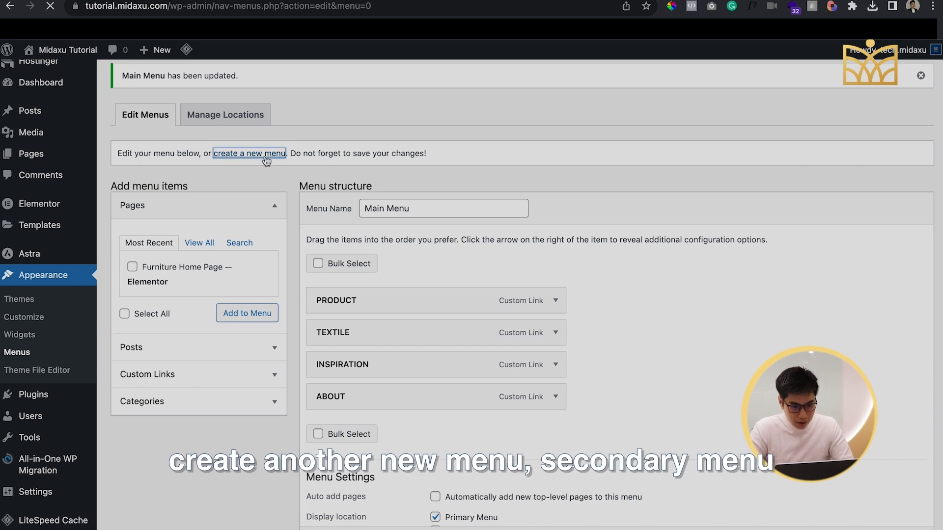
{"action": "left_click", "coordinate": [455, 206]}
{"action": "type", "text": "Secondary Menu"}
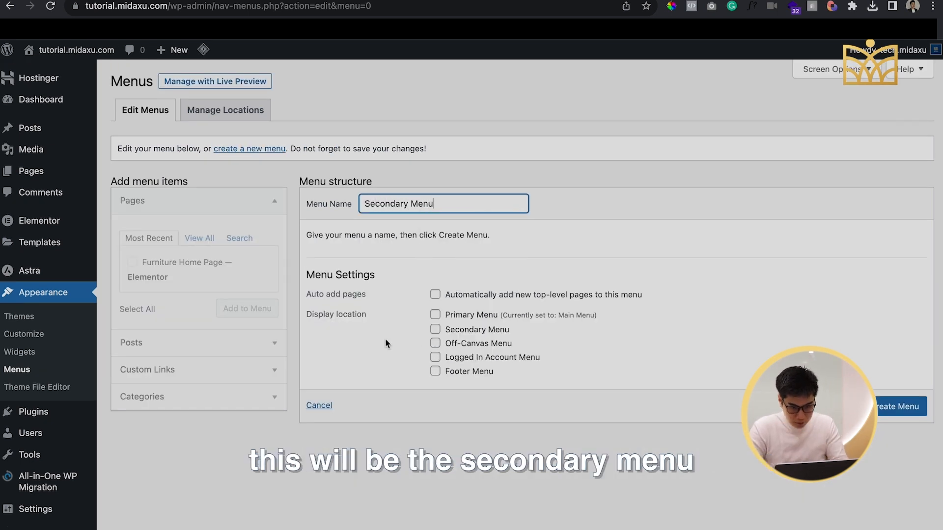
{"action": "left_click", "coordinate": [444, 333]}
{"action": "left_click", "coordinate": [435, 330]}
{"action": "left_click", "coordinate": [893, 406]}
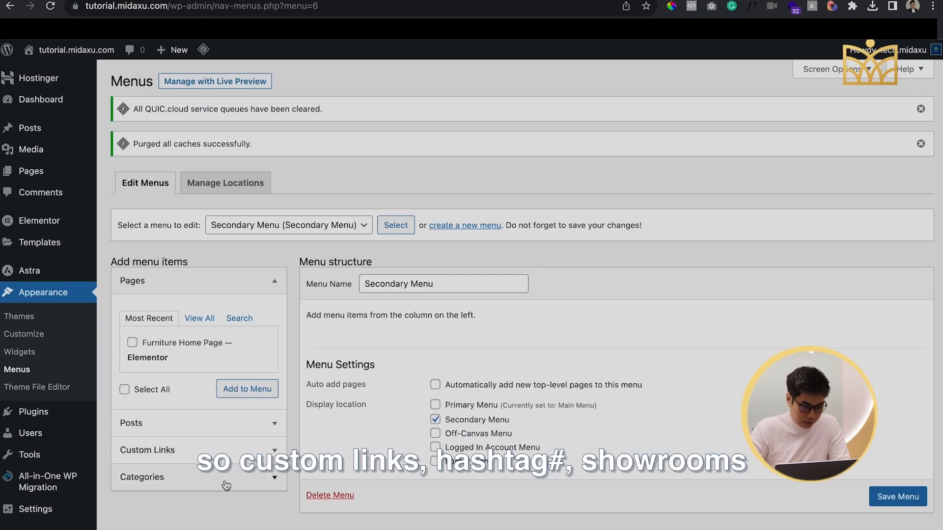
Add a custom link labelled Showrooms with the URL # to the Secondary Menu
{"action": "left_click", "coordinate": [248, 461]}
{"action": "left_click", "coordinate": [213, 377]}
{"action": "type", "text": "#"}
{"action": "left_click", "coordinate": [207, 403]}
{"action": "type", "text": "Showrooms"}
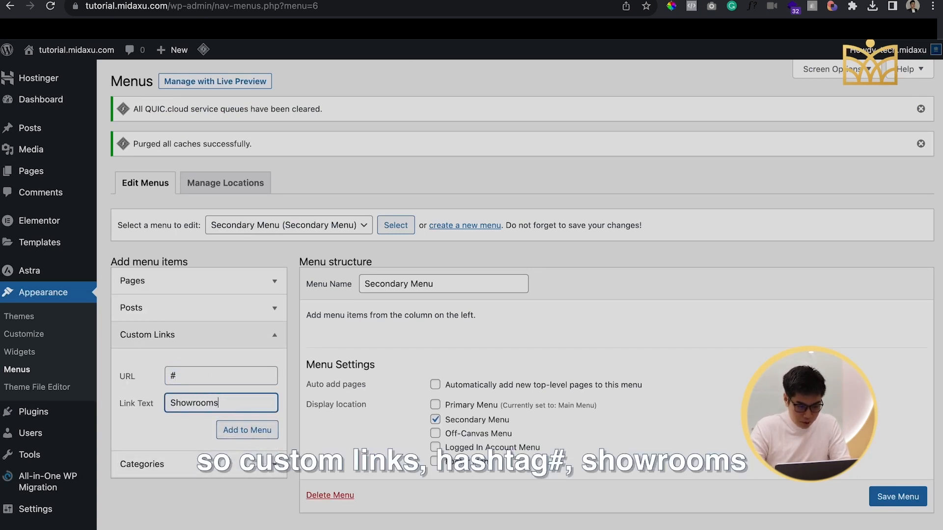
{"action": "left_click", "coordinate": [231, 431]}
Add a custom link labelled Customer Service with the URL # to the Secondary Menu
{"action": "triple_click", "coordinate": [210, 381]}
{"action": "type", "text": "#"}
{"action": "left_click", "coordinate": [212, 409]}
{"action": "type", "text": "Custo"}
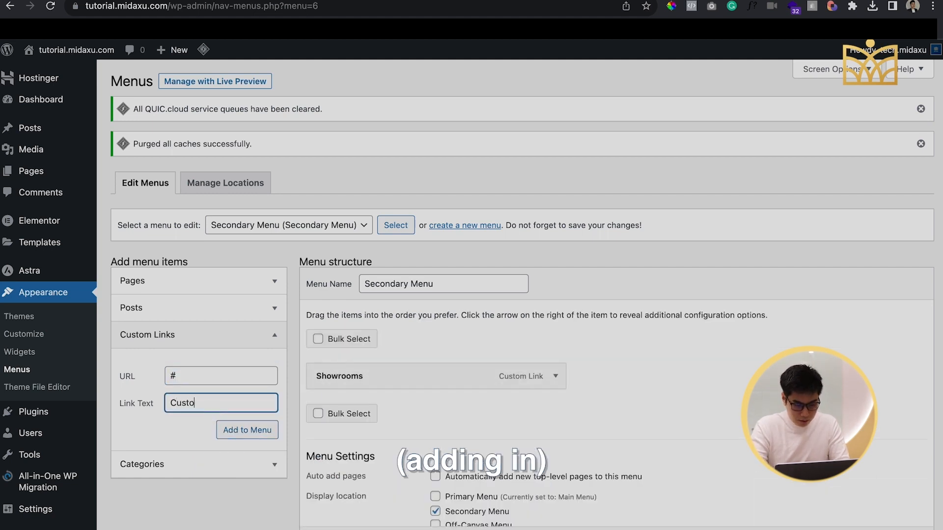
{"action": "type", "text": "mer Service"}
{"action": "left_click", "coordinate": [235, 431]}
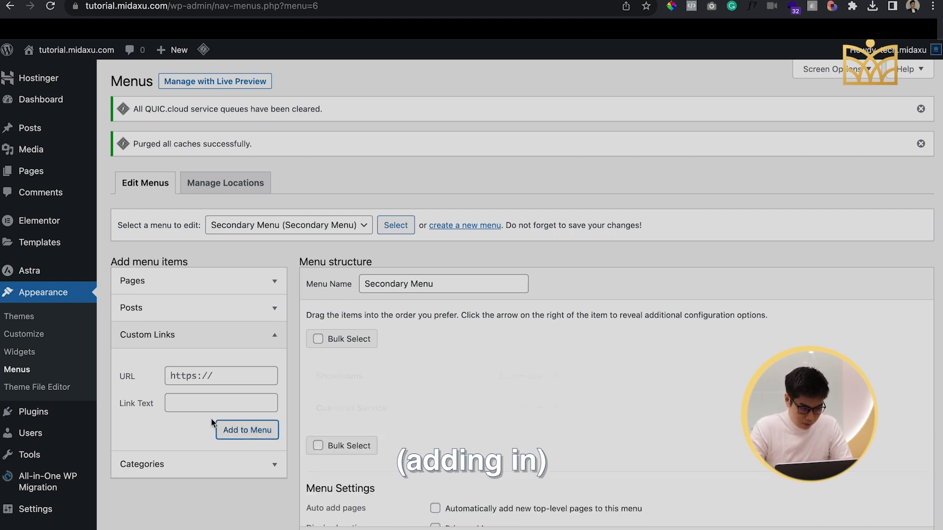
Add a custom link labelled Contact Us with the URL # to the Secondary Menu
{"action": "left_click", "coordinate": [199, 373]}
{"action": "triple_click", "coordinate": [199, 374]}
{"action": "type", "text": "#"}
{"action": "left_click", "coordinate": [203, 401]}
{"action": "type", "text": "Contact Us"}
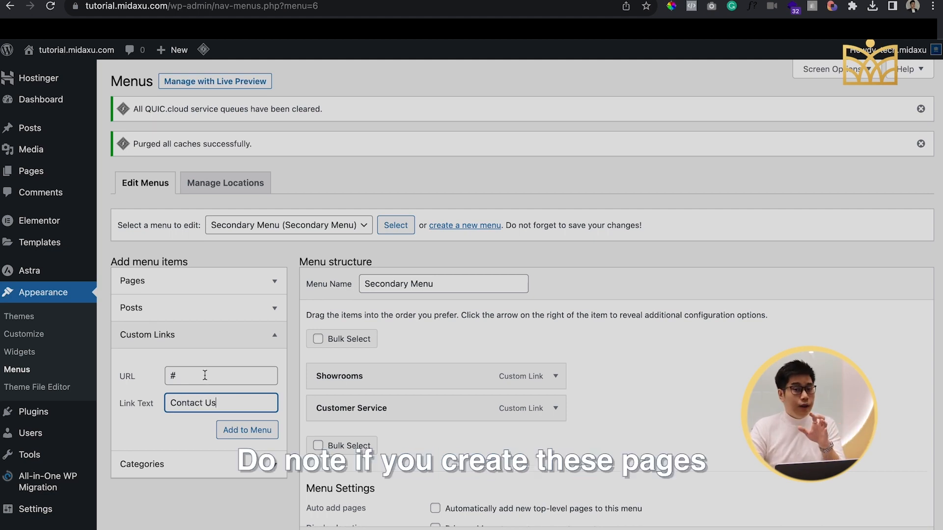
{"action": "left_click", "coordinate": [206, 285]}
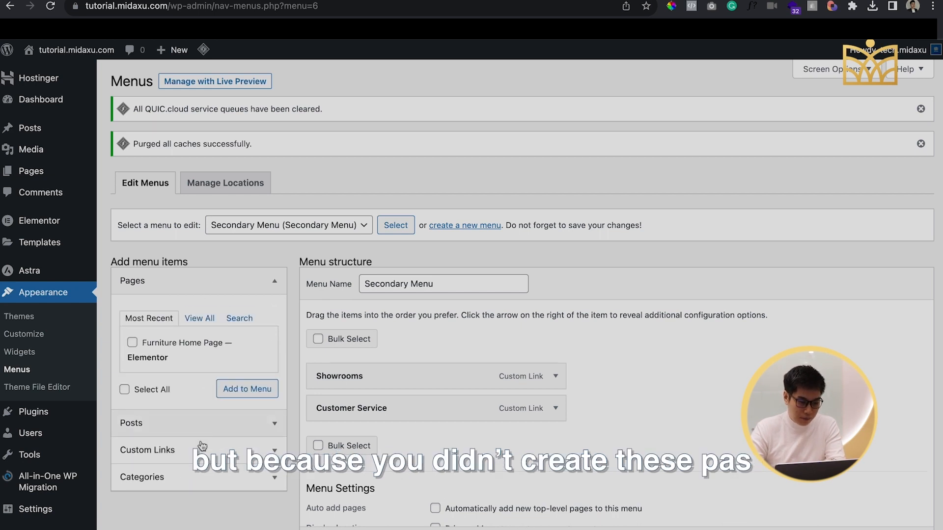
{"action": "left_click", "coordinate": [201, 452]}
{"action": "left_click", "coordinate": [244, 438]}
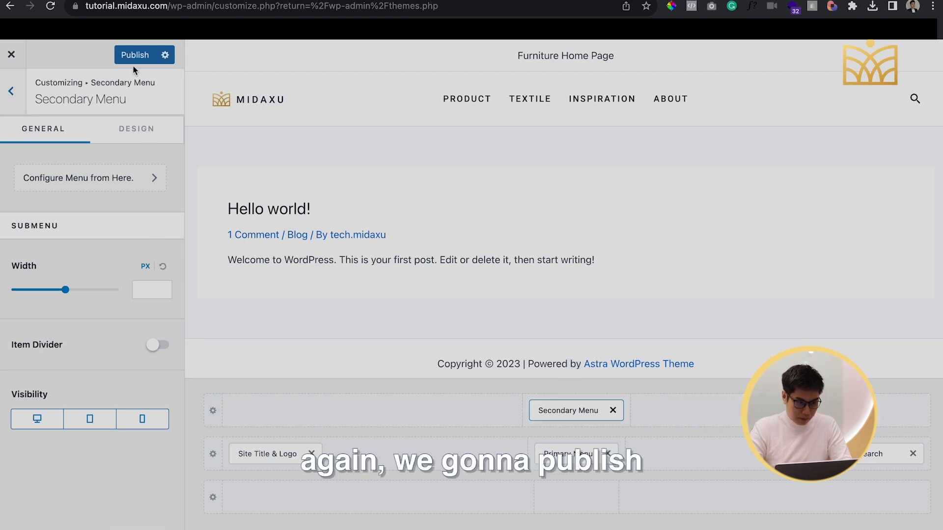
Publish the header changes and open the Secondary Menu's design settings
{"action": "left_click", "coordinate": [136, 55]}
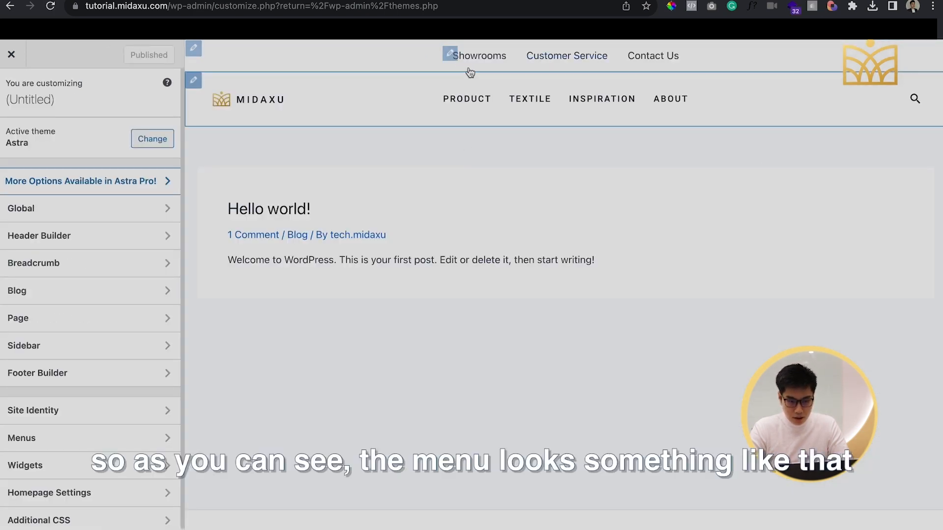
{"action": "left_click", "coordinate": [451, 55]}
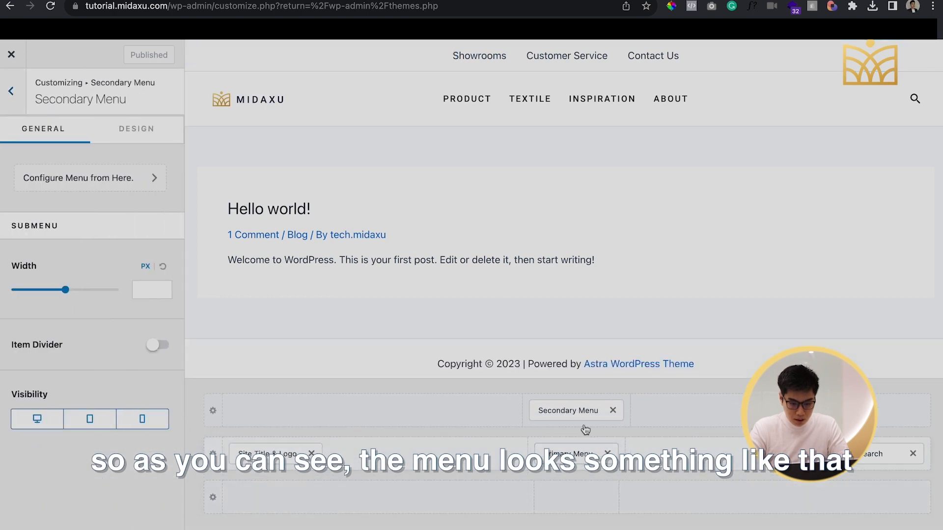
{"action": "left_click", "coordinate": [142, 128]}
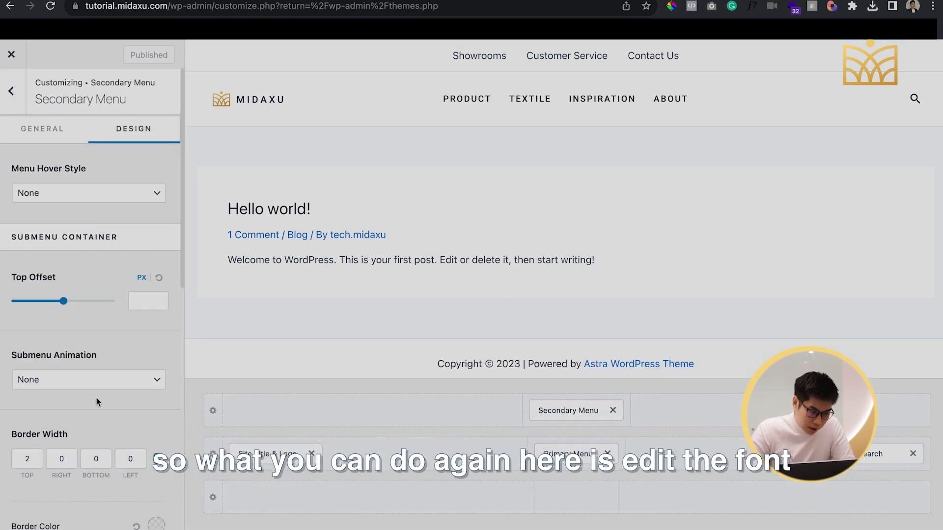
Set the Secondary Menu's font family to Times and publish the change
{"action": "scroll", "coordinate": [96, 398], "scroll_direction": "down", "scroll_amount": 8}
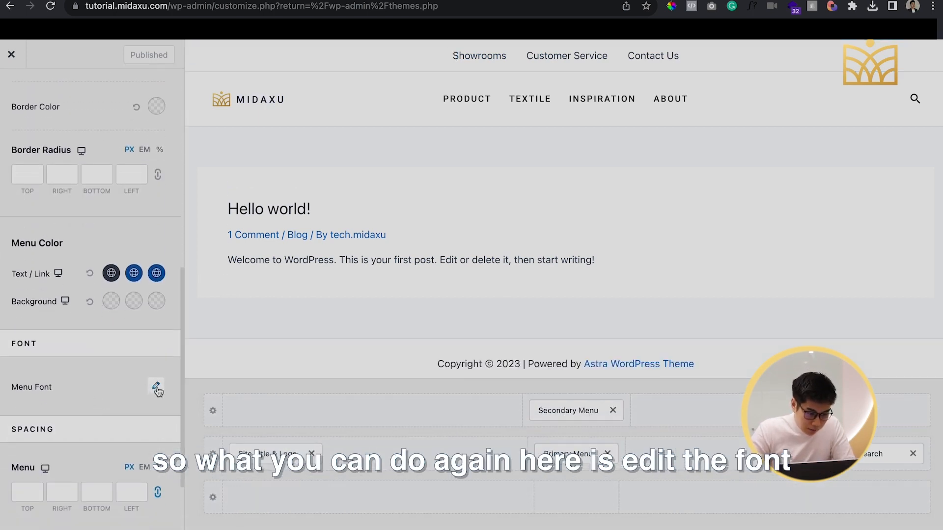
{"action": "left_click", "coordinate": [157, 389]}
{"action": "left_click", "coordinate": [134, 434]}
{"action": "left_click", "coordinate": [133, 438]}
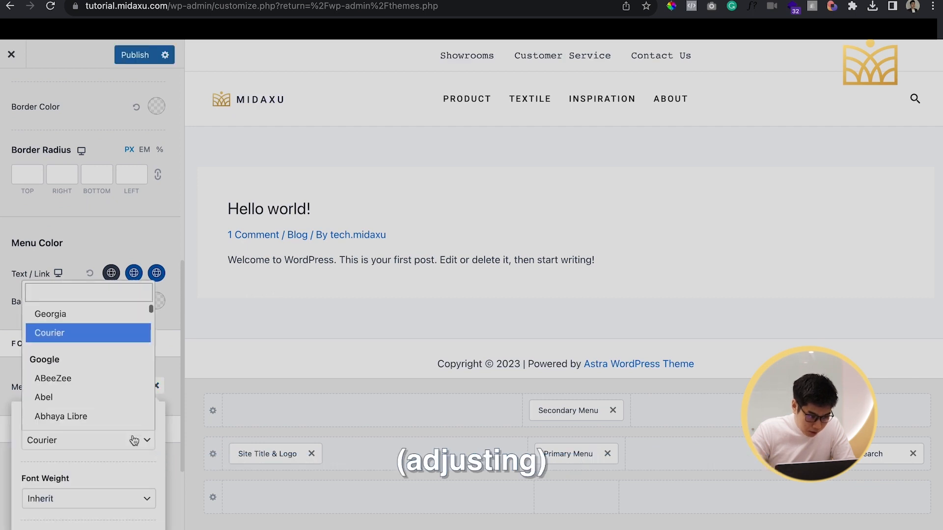
{"action": "left_click", "coordinate": [108, 292]}
{"action": "type", "text": "ti"}
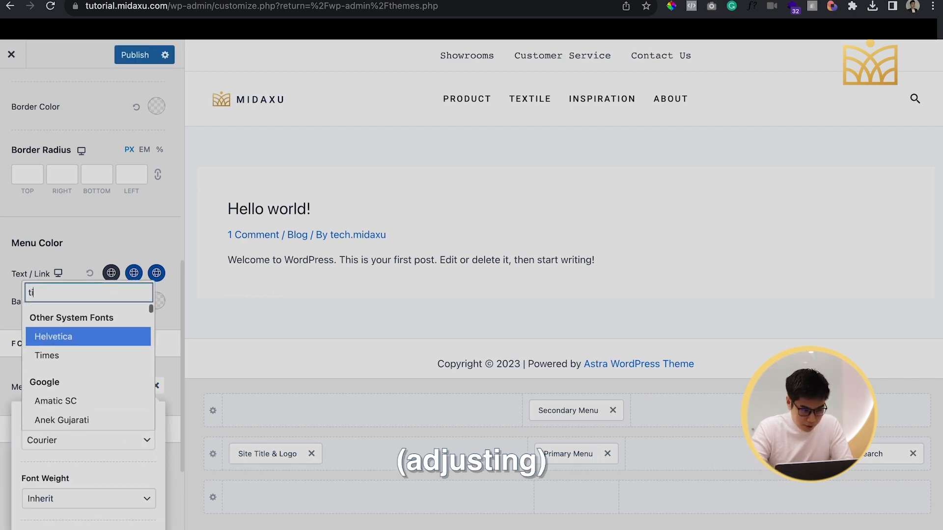
{"action": "type", "text": "me"}
{"action": "left_click", "coordinate": [76, 416]}
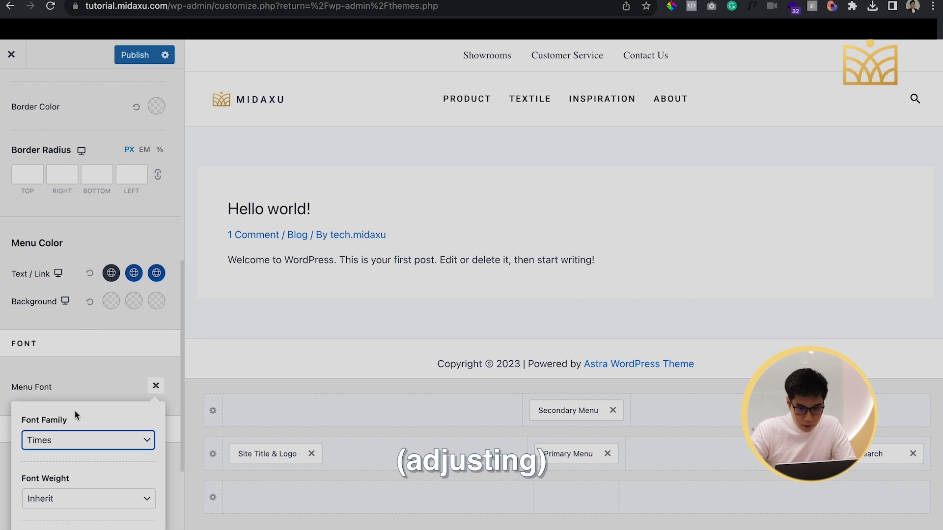
{"action": "left_click", "coordinate": [98, 364]}
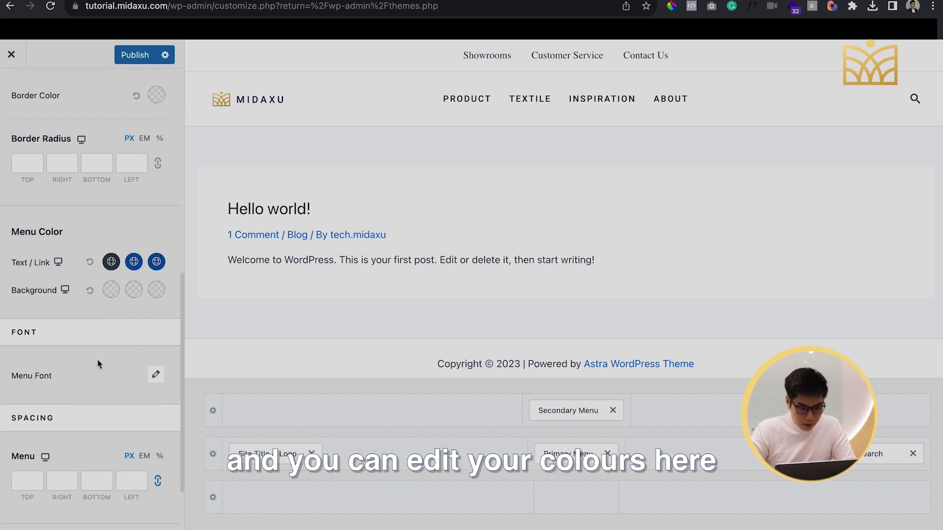
{"action": "scroll", "coordinate": [97, 364], "scroll_direction": "down", "scroll_amount": 2}
{"action": "left_click", "coordinate": [125, 58]}
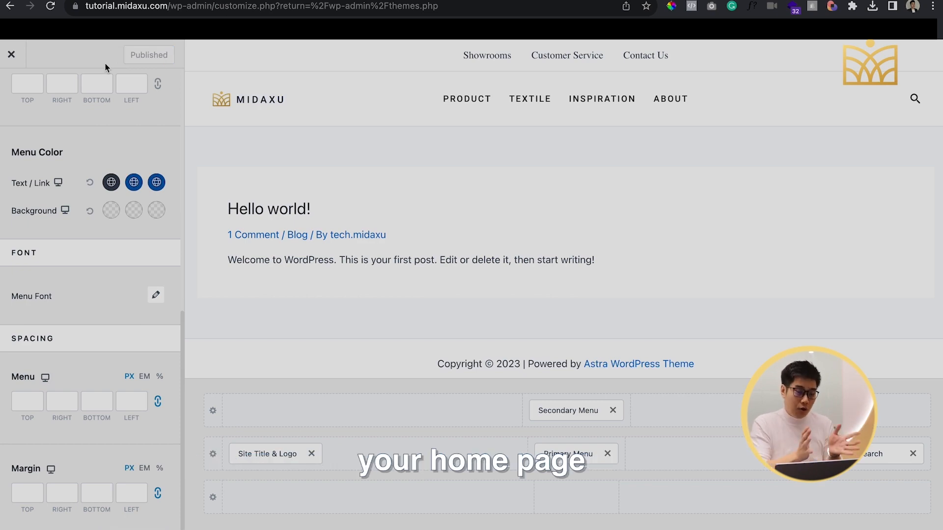
In the Customizer's homepage settings, make the static page Furniture Home Page the site's homepage and publish it
{"action": "left_click", "coordinate": [12, 55]}
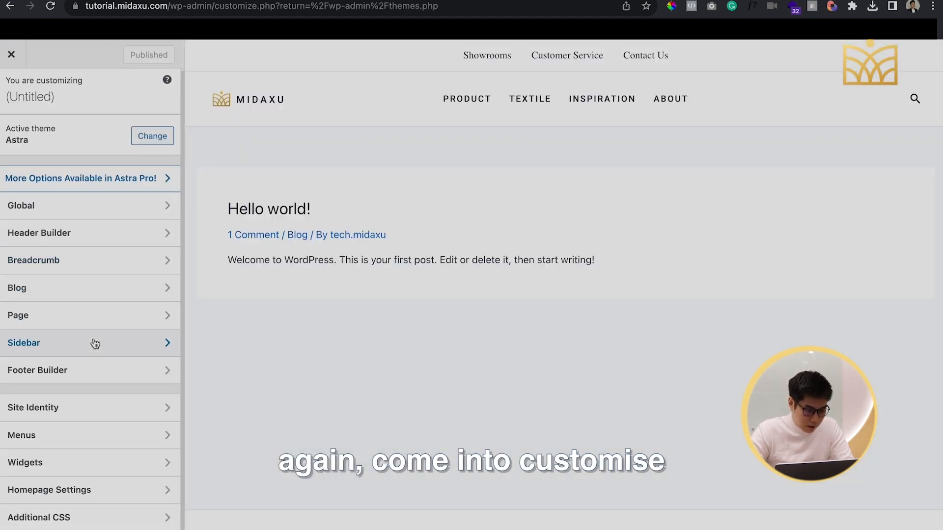
{"action": "left_click", "coordinate": [118, 497]}
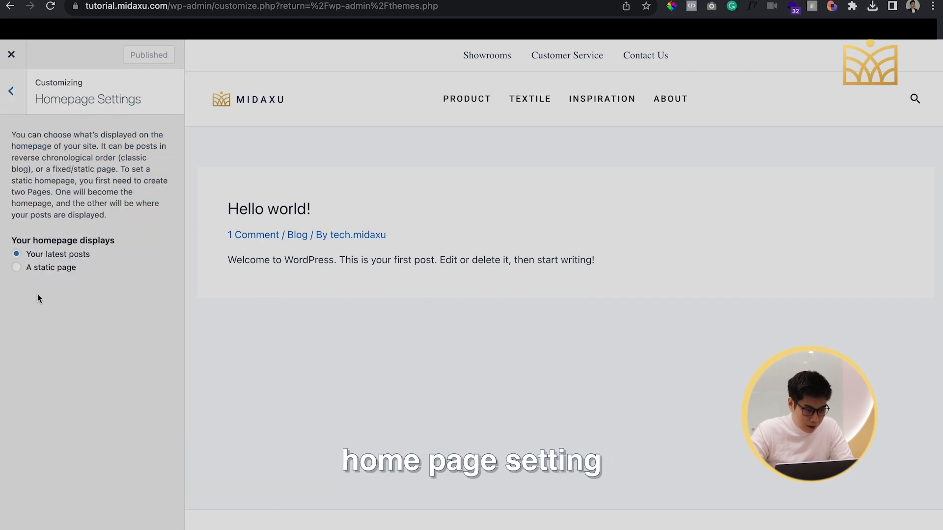
{"action": "left_click", "coordinate": [16, 268]}
{"action": "left_click", "coordinate": [76, 333]}
{"action": "left_click", "coordinate": [90, 320]}
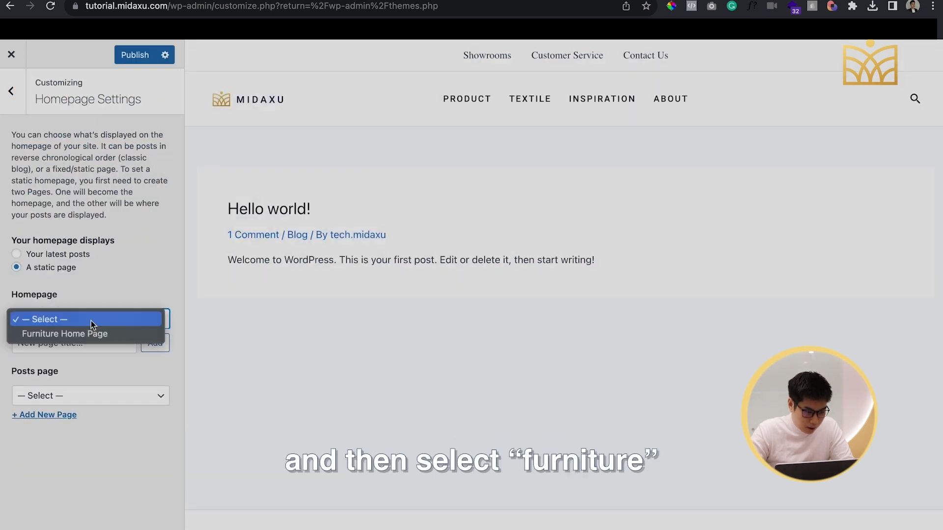
{"action": "left_click", "coordinate": [87, 331]}
{"action": "left_click", "coordinate": [126, 57]}
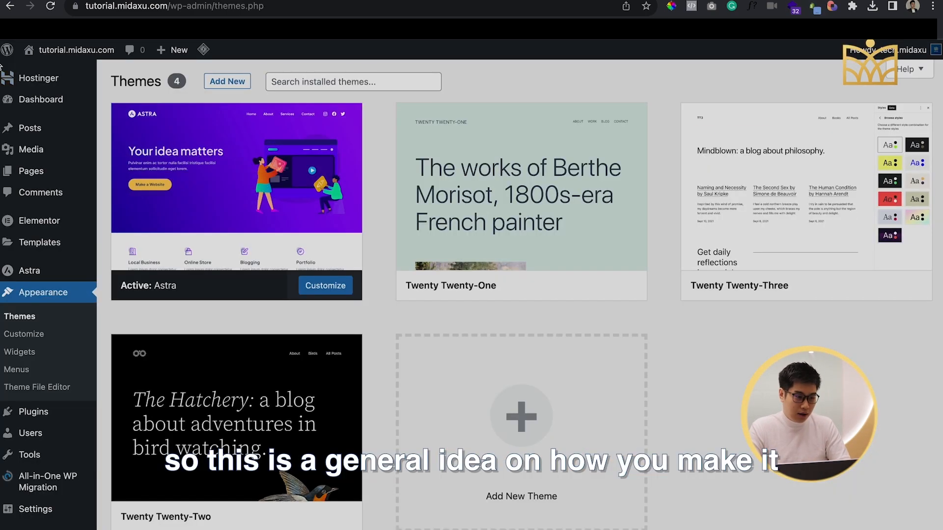
Go to the WordPress dashboard and open the live site in a new browser tab to view the home page full size
{"action": "mouse_move", "coordinate": [40, 111]}
{"action": "left_click", "coordinate": [49, 109]}
{"action": "mouse_move", "coordinate": [88, 55]}
{"action": "right_click", "coordinate": [77, 71]}
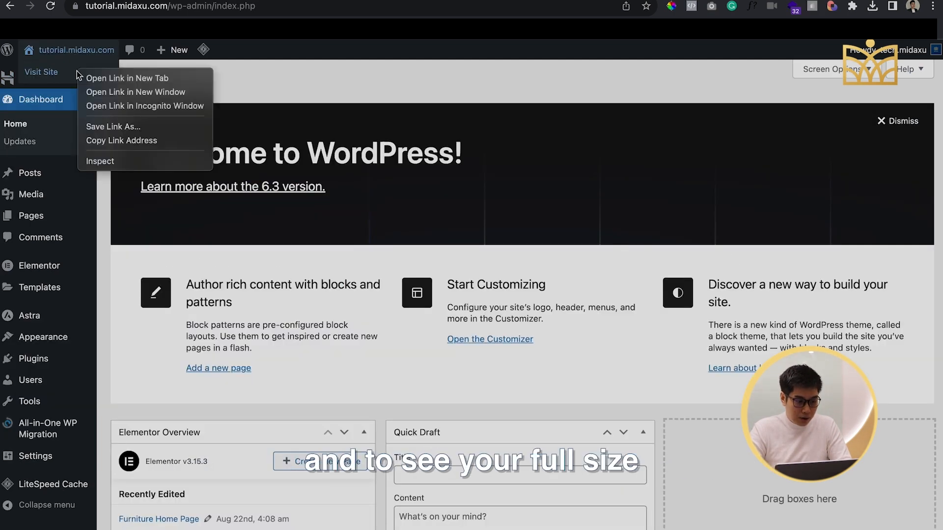
{"action": "left_click", "coordinate": [122, 78]}
{"action": "left_click", "coordinate": [813, 4]}
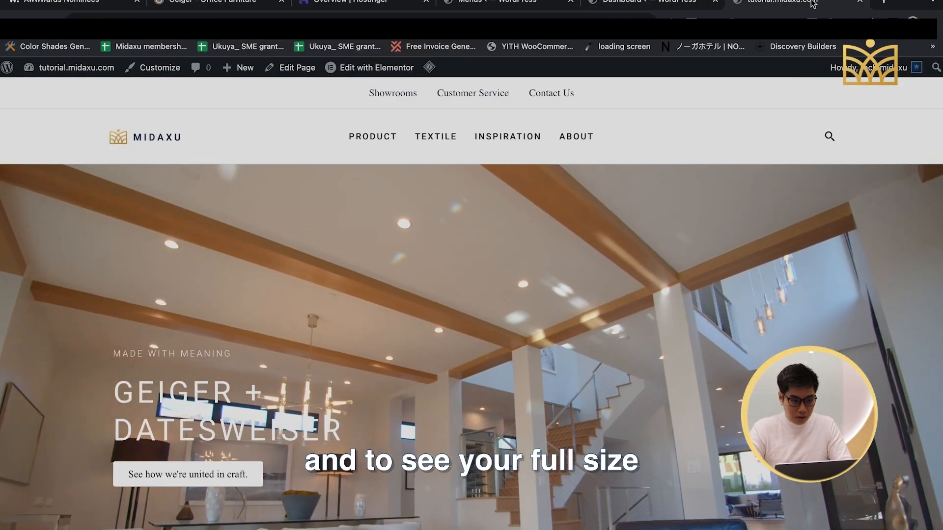